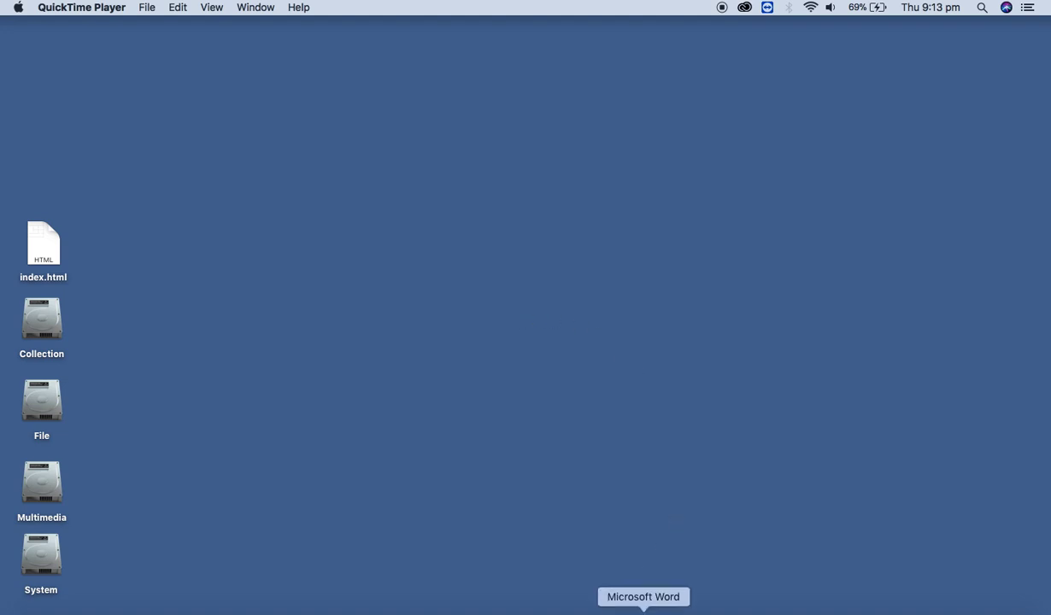
# Step: Switch to Microsoft Word and select the student marks column chart to view its chart design options
pyautogui.click(641, 609)
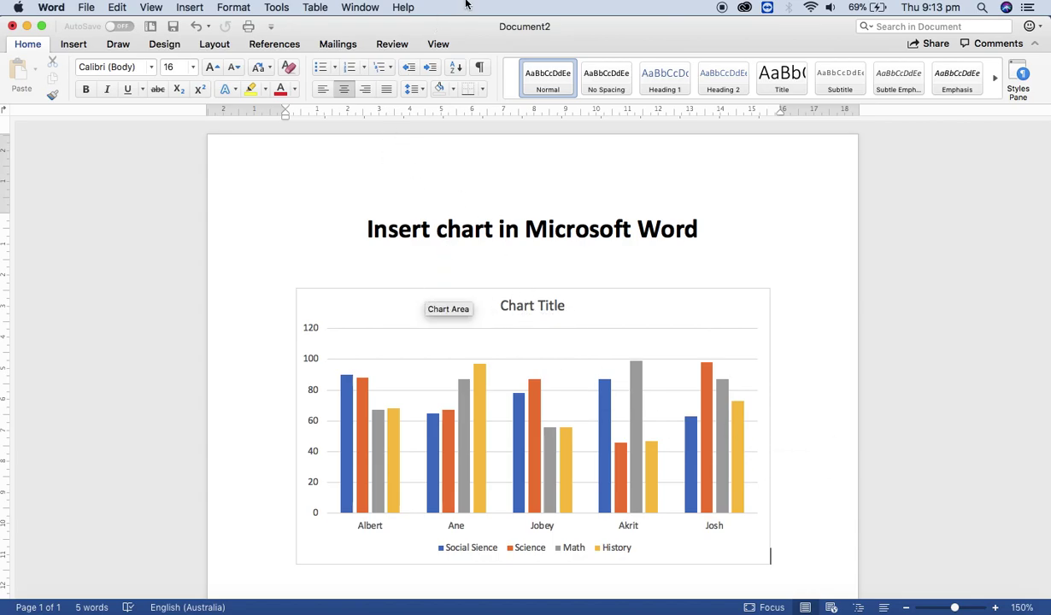
pyautogui.click(395, 295)
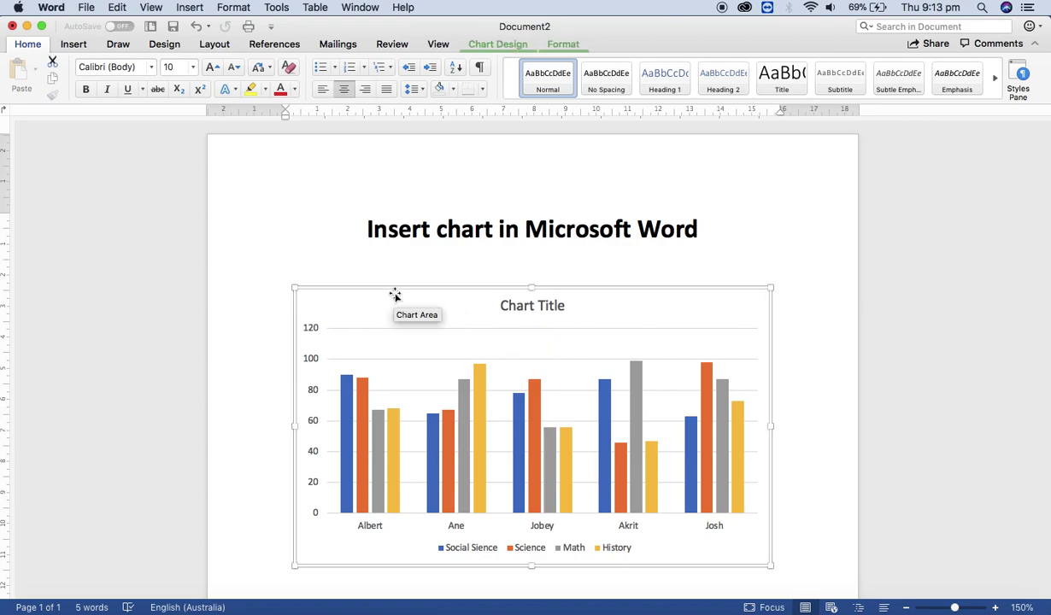
pyautogui.click(497, 46)
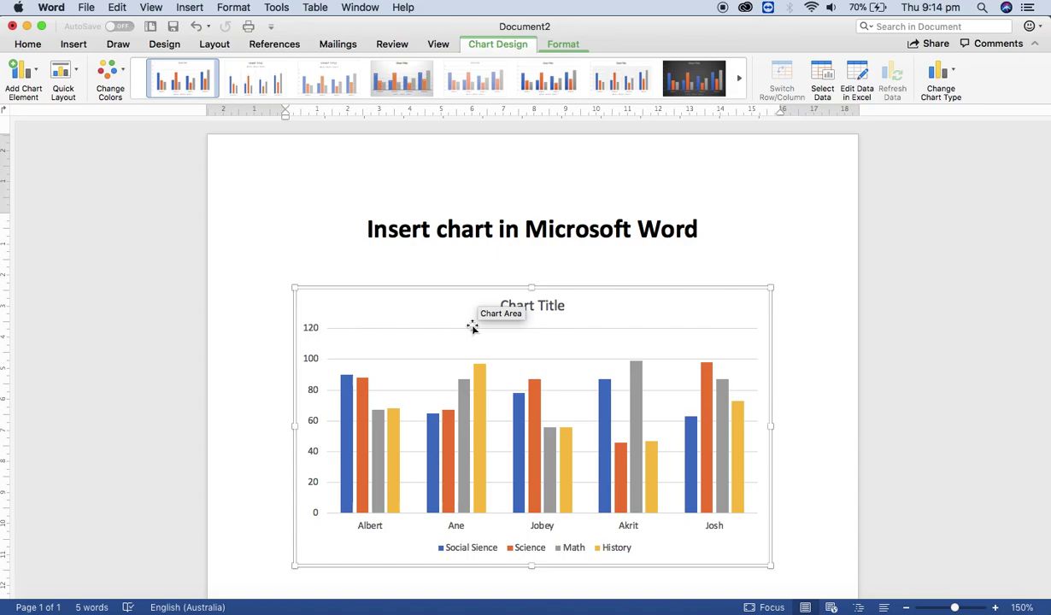
pyautogui.click(514, 248)
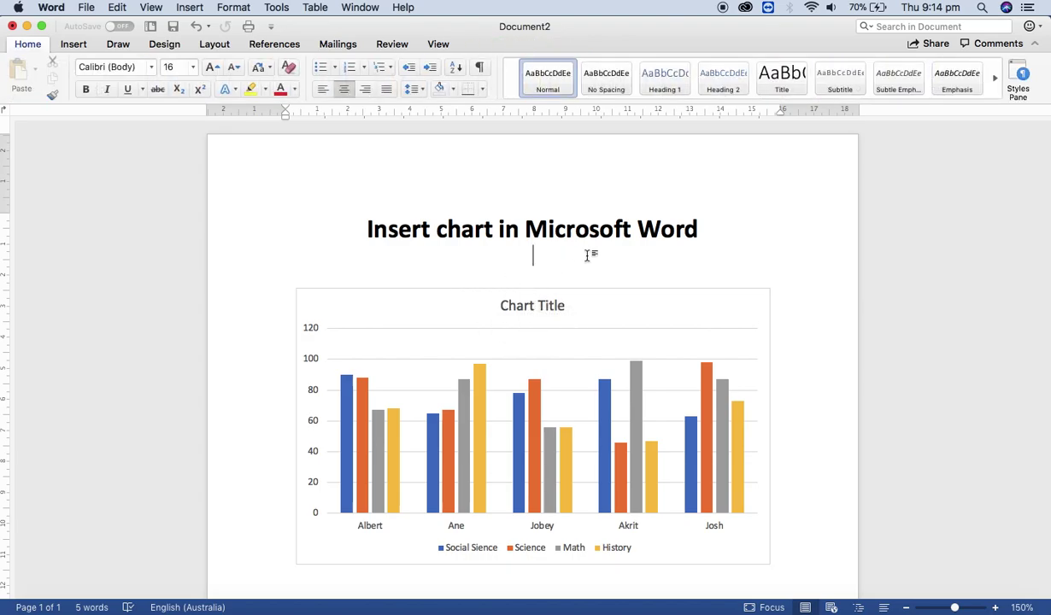
# Step: Replace the chart's placeholder title with "Mark sheet of Students"
pyautogui.click(530, 305)
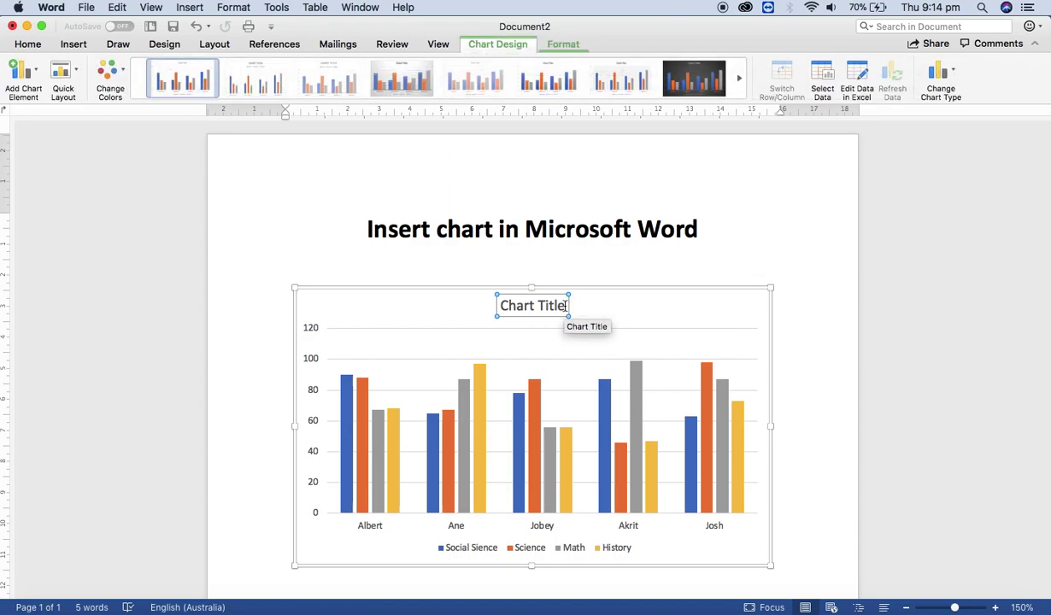
pyautogui.moveTo(565, 306); pyautogui.dragTo(502, 306)
pyautogui.press('BackSpace')
pyautogui.write('Mart')
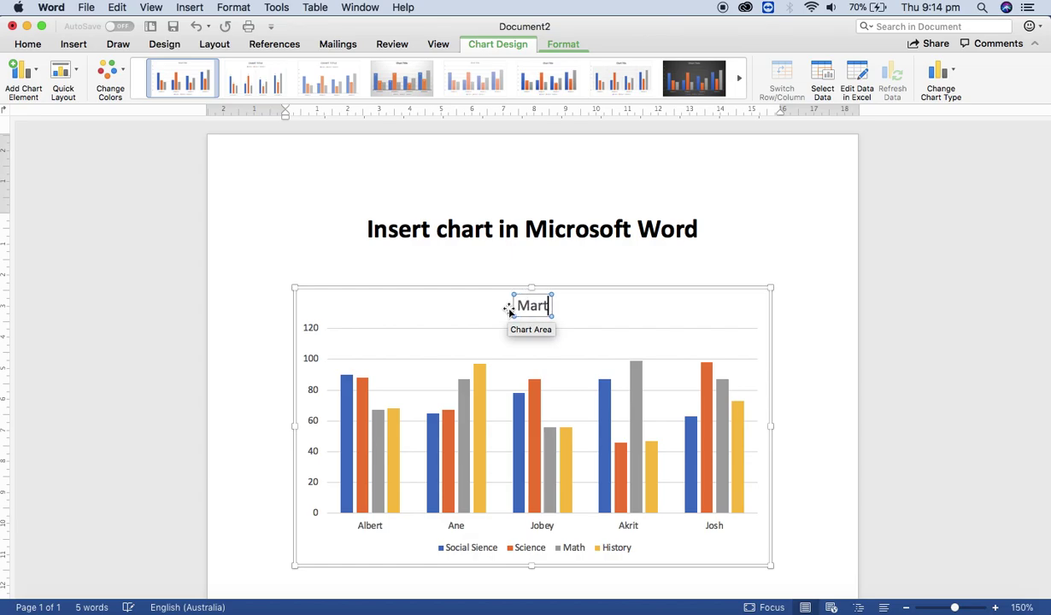
pyautogui.press('BackSpace')
pyautogui.write('k sheet of S')
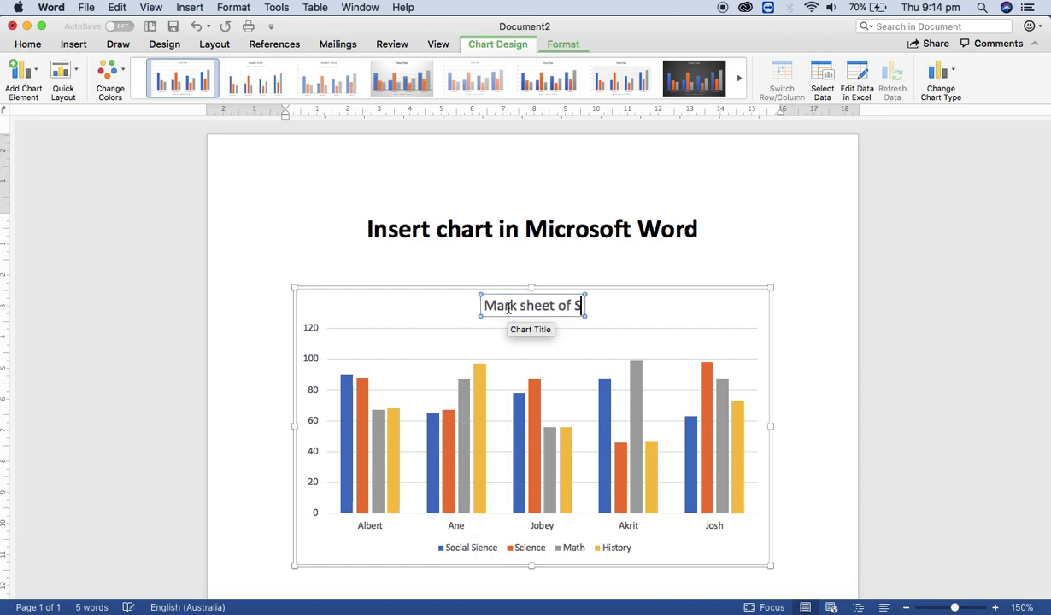
pyautogui.write('tudents')
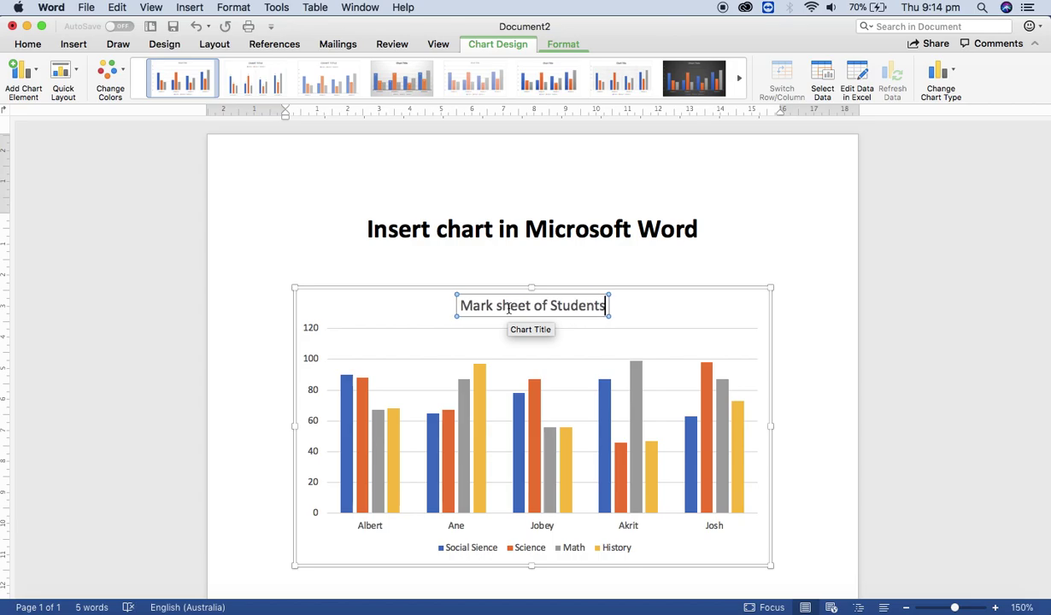
pyautogui.click(611, 246)
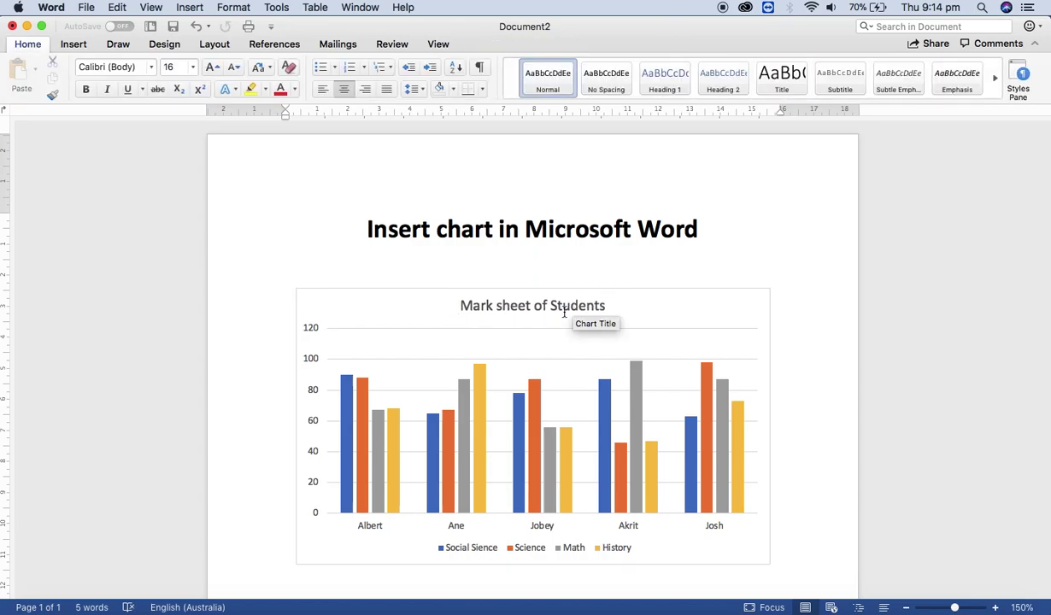
# Step: Set the font size of the whole chart title to 18
pyautogui.click(563, 309)
pyautogui.doubleClick(563, 310)
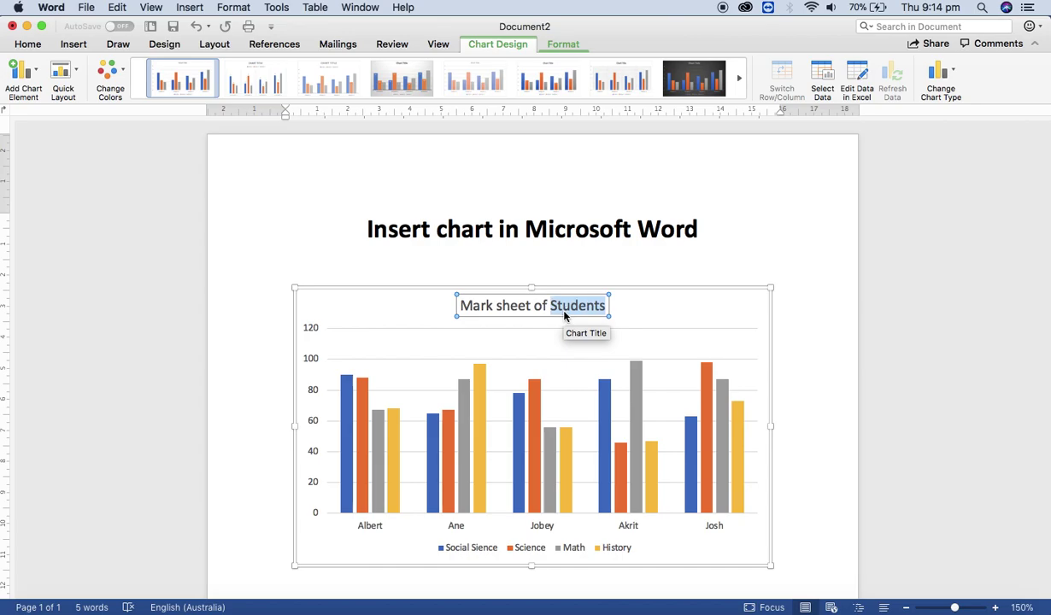
pyautogui.tripleClick(564, 315)
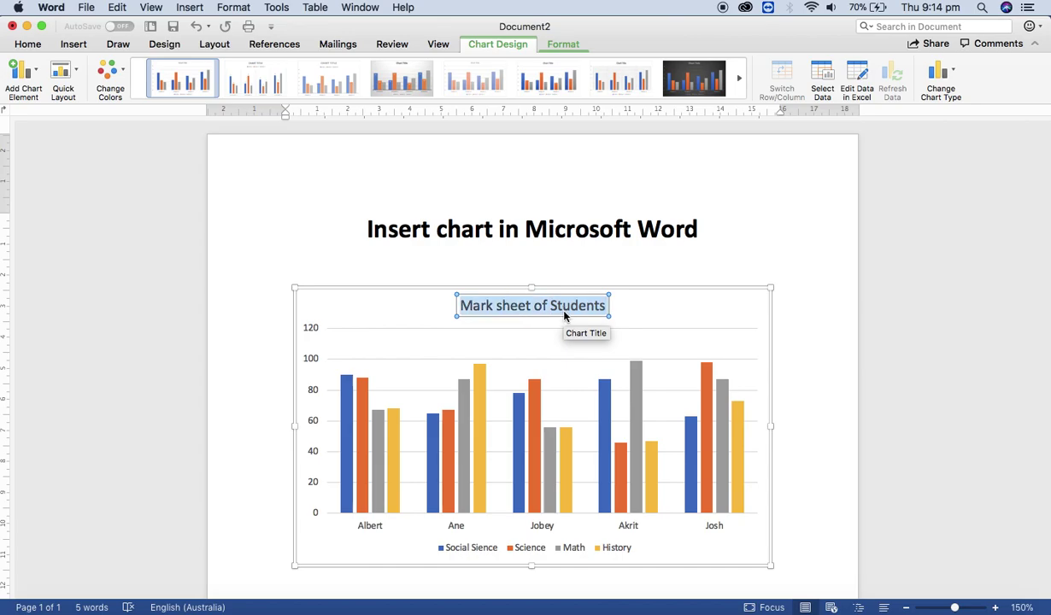
pyautogui.click(28, 43)
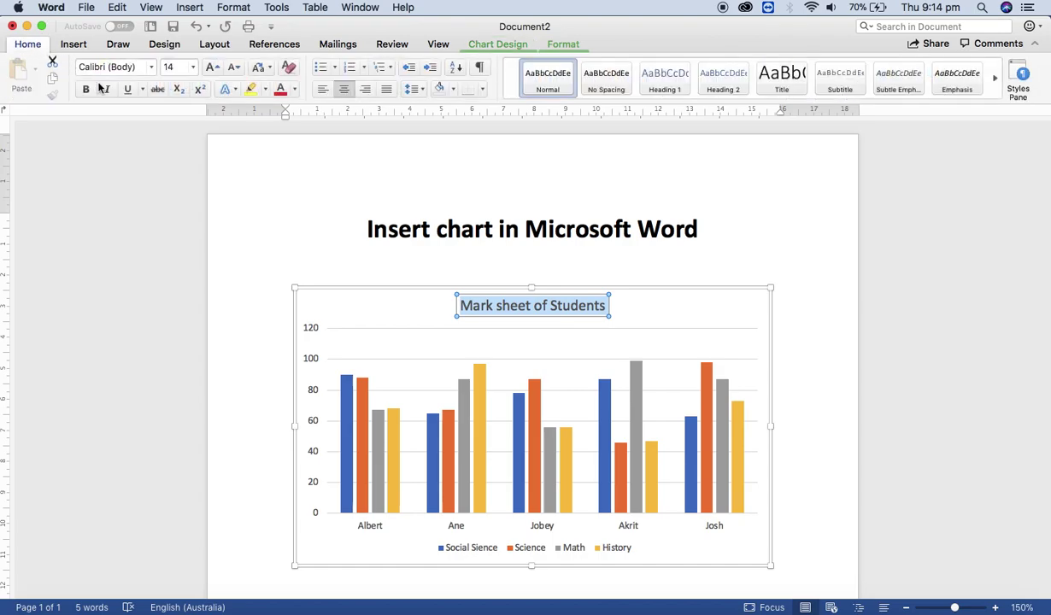
pyautogui.click(191, 68)
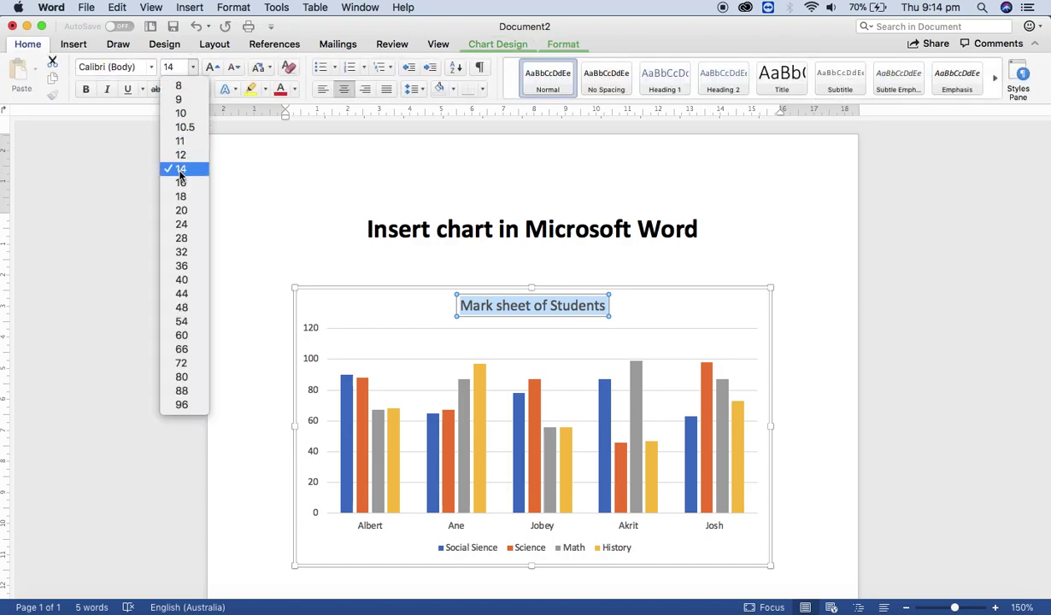
pyautogui.click(180, 196)
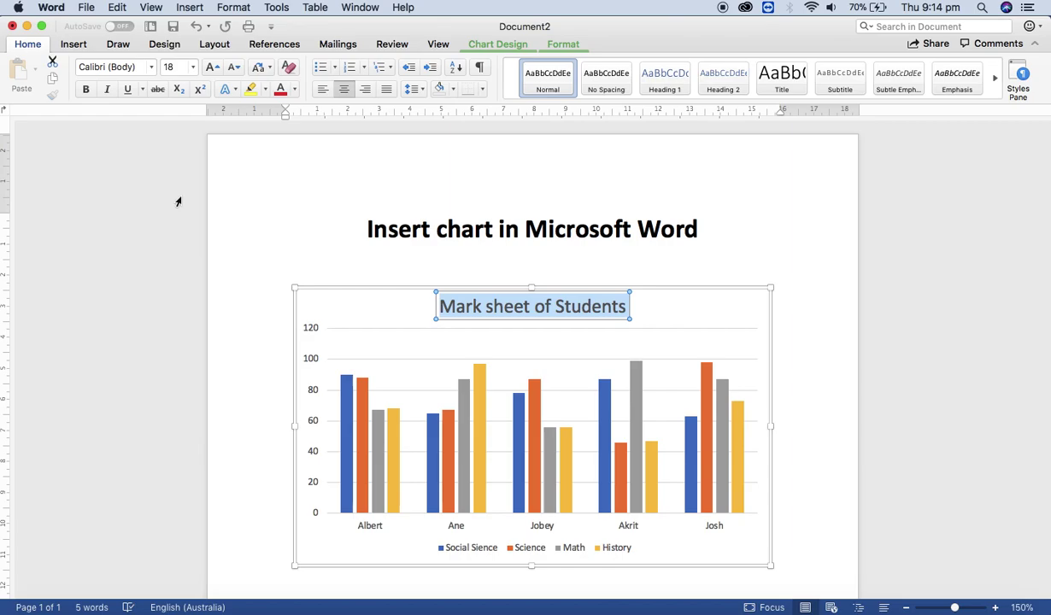
# Step: Try the orange outlined WordArt style on the chart title, settling on the light blue shadowed style
pyautogui.click(510, 45)
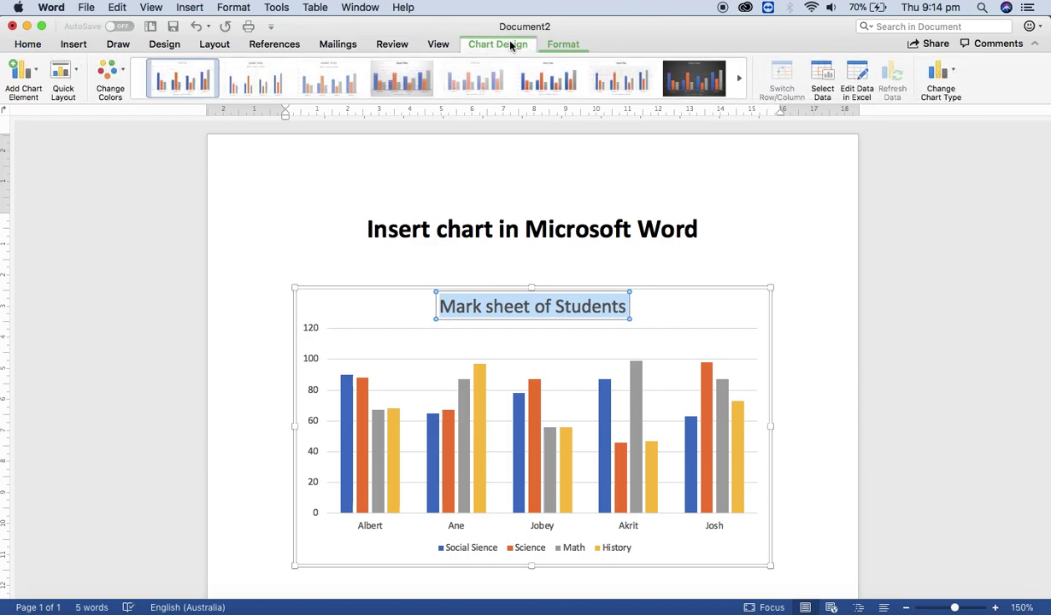
pyautogui.click(562, 45)
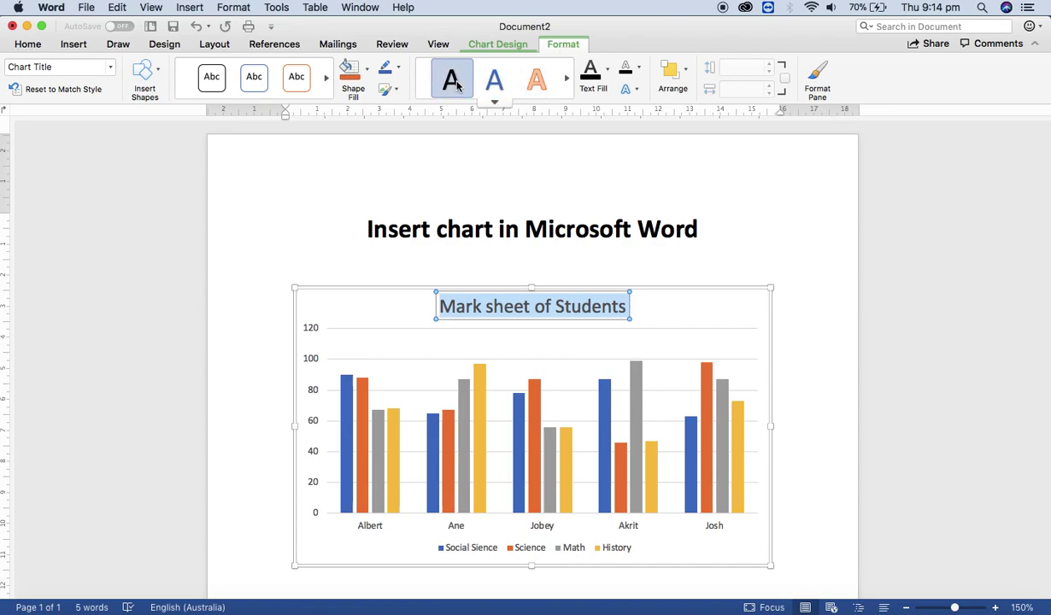
pyautogui.click(539, 84)
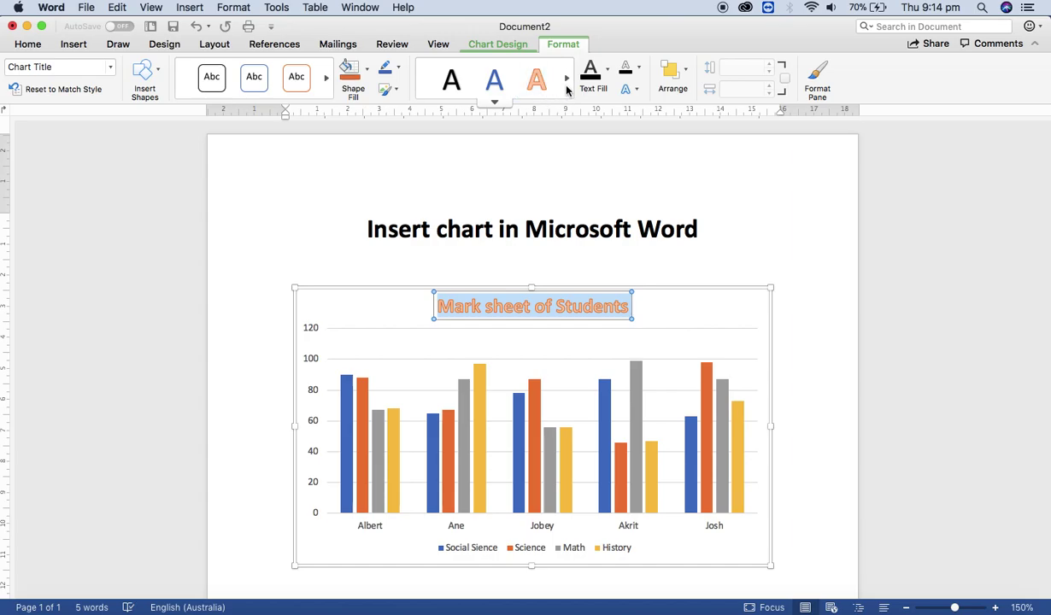
pyautogui.click(567, 83)
pyautogui.click(566, 83)
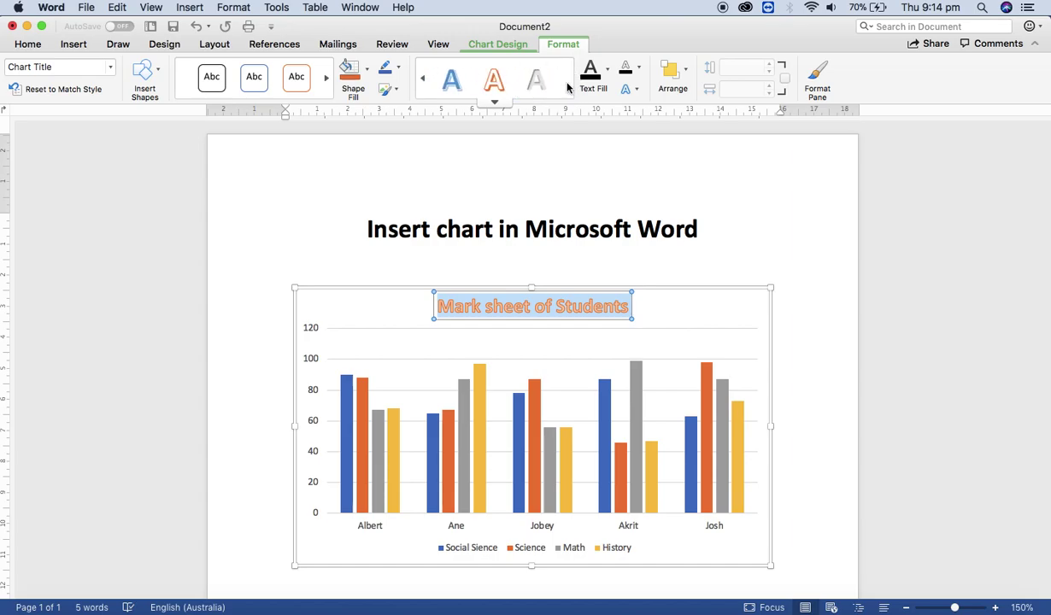
pyautogui.click(453, 81)
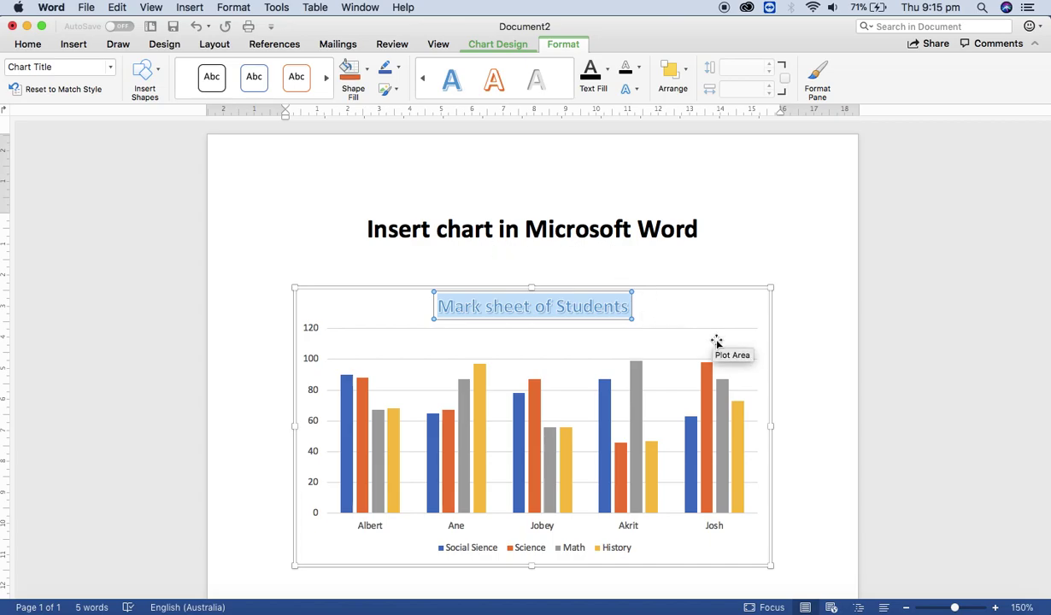
pyautogui.click(709, 303)
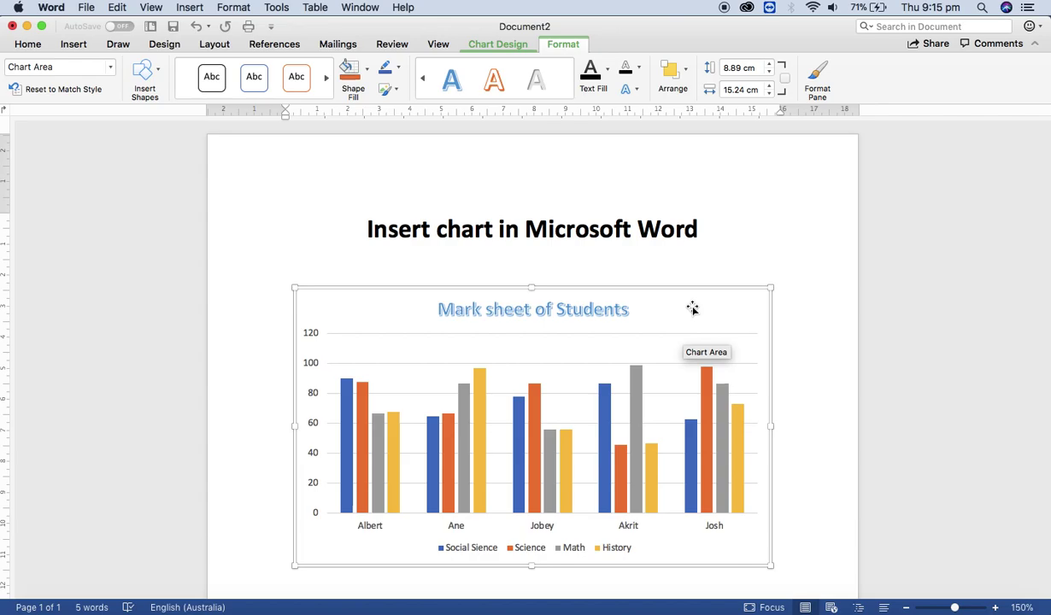
pyautogui.click(74, 43)
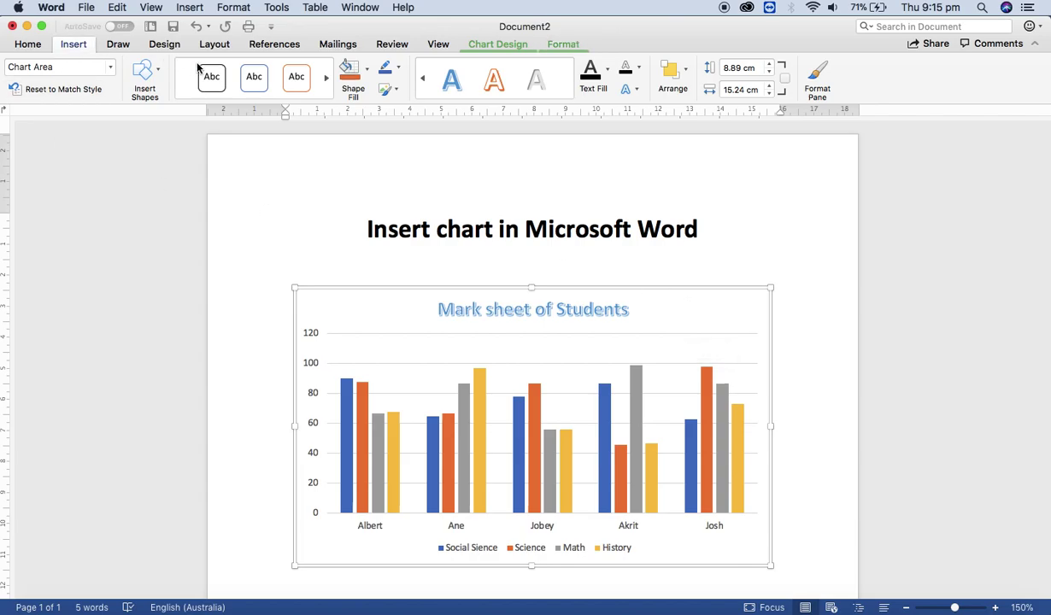
pyautogui.click(308, 74)
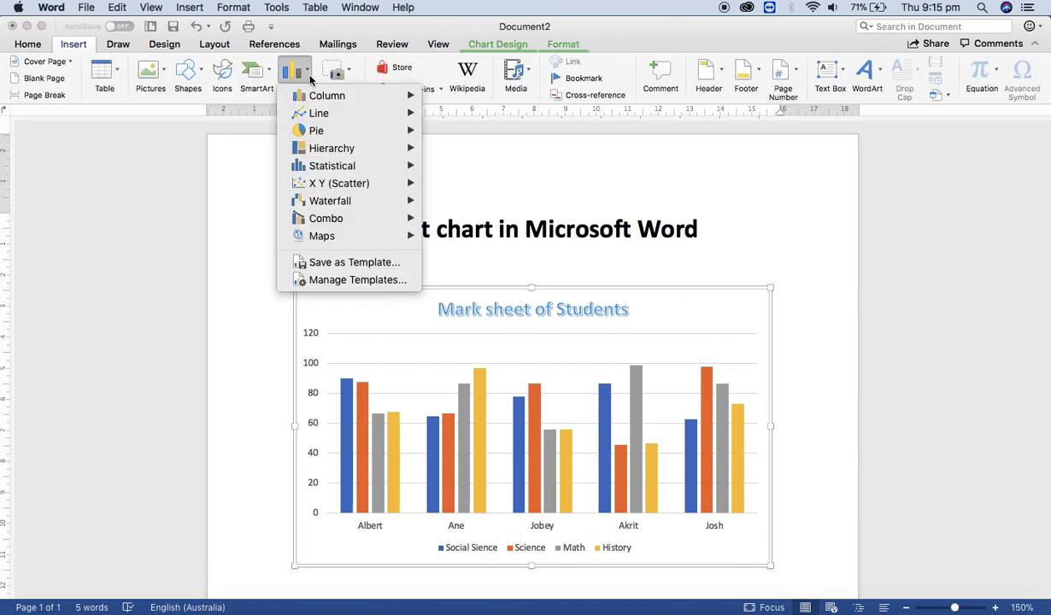
pyautogui.moveTo(324, 130)
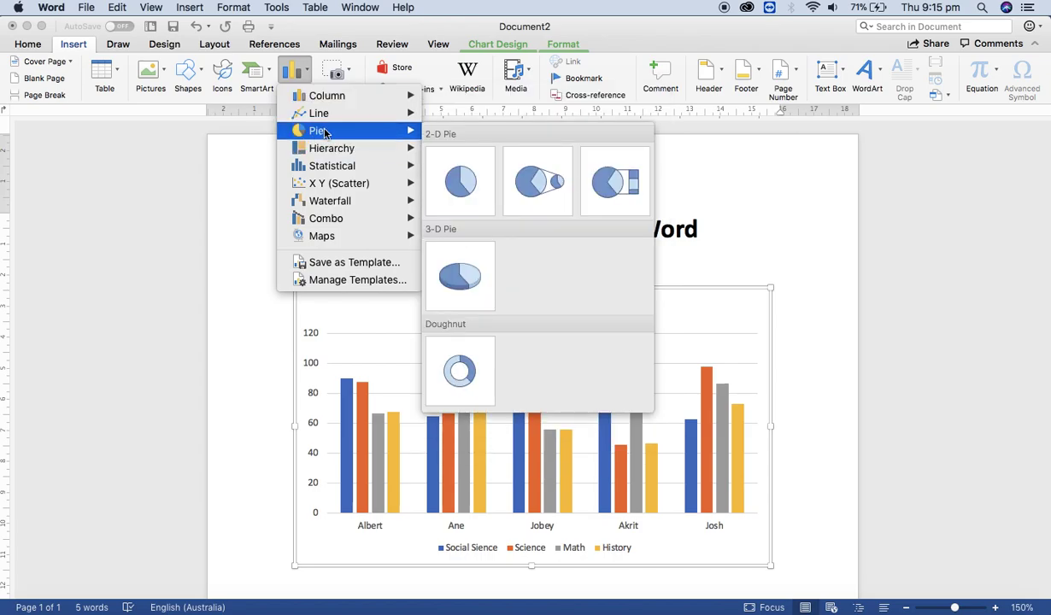
pyautogui.click(761, 211)
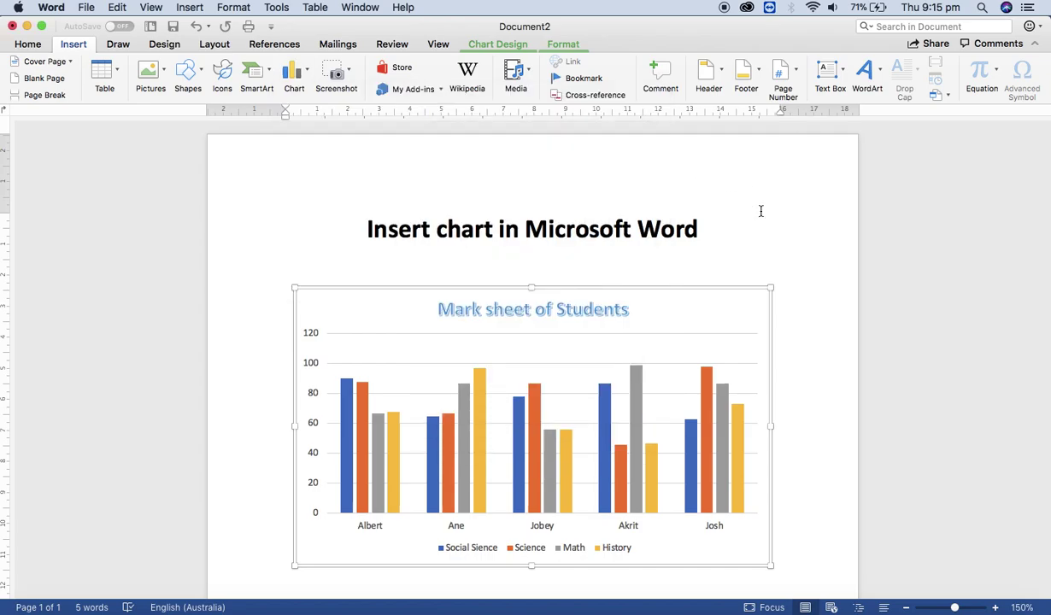
pyautogui.click(794, 267)
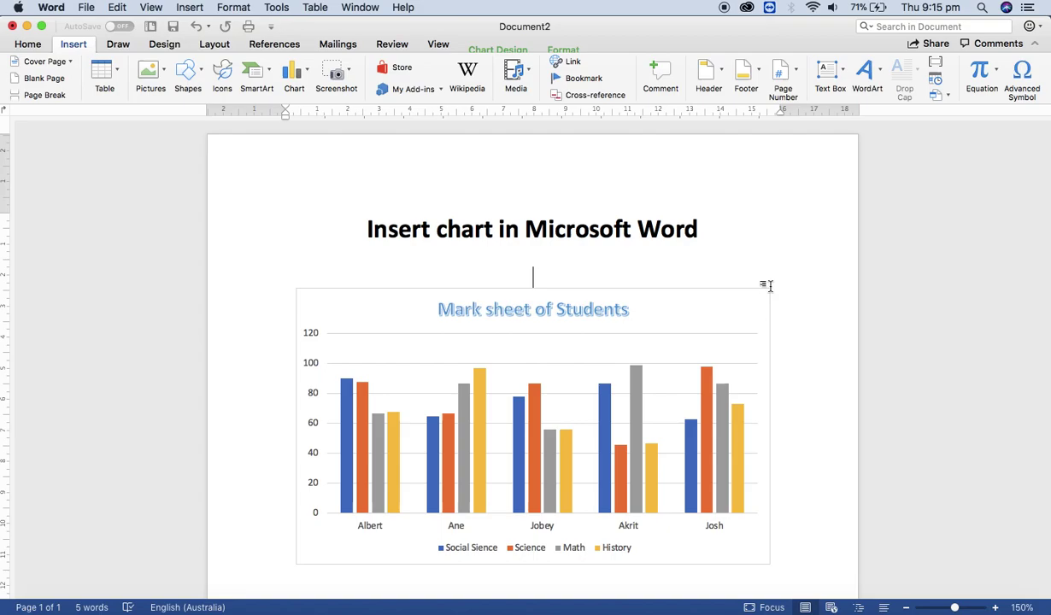
# Step: Change the type of the existing column chart to the basic 2-D Pie
pyautogui.click(739, 298)
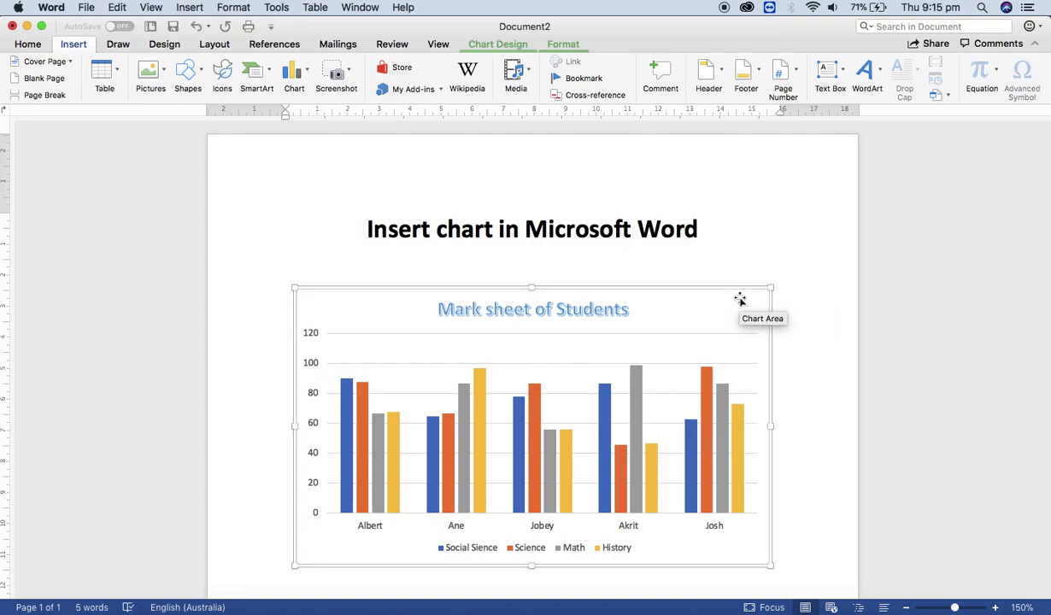
pyautogui.click(516, 46)
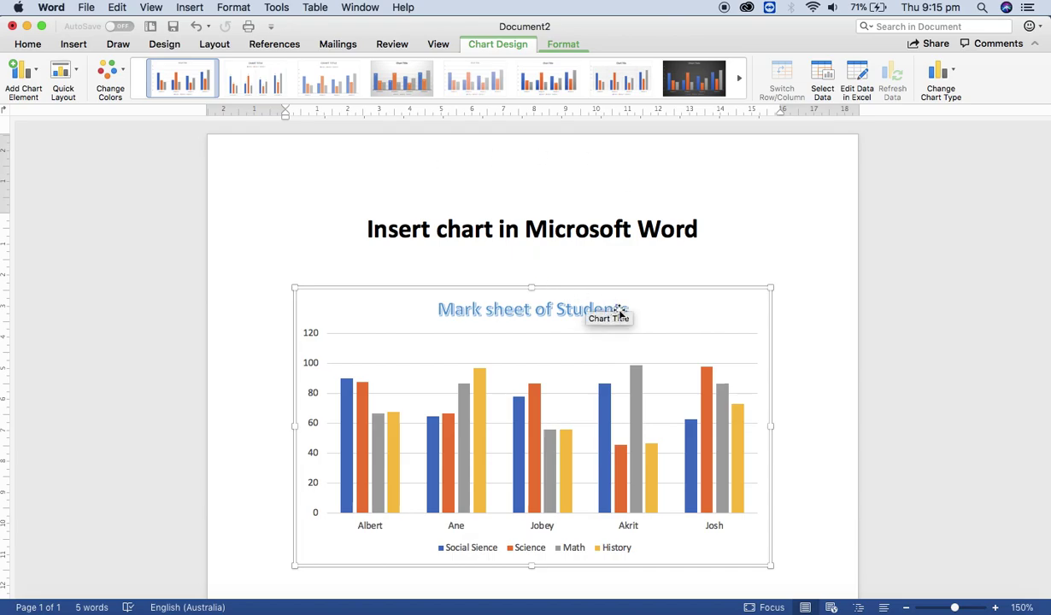
pyautogui.click(949, 73)
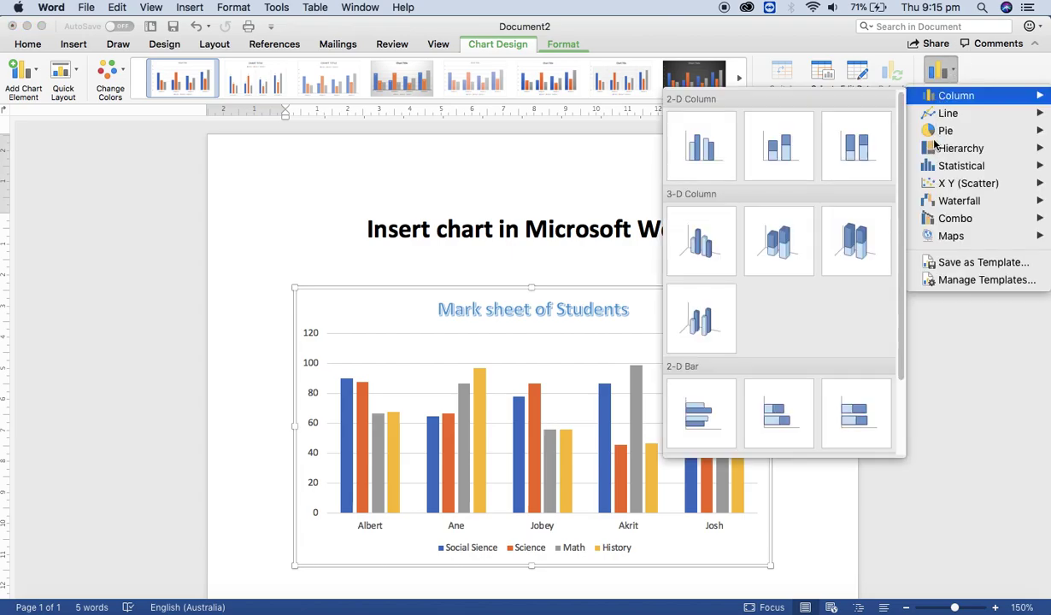
pyautogui.moveTo(945, 130)
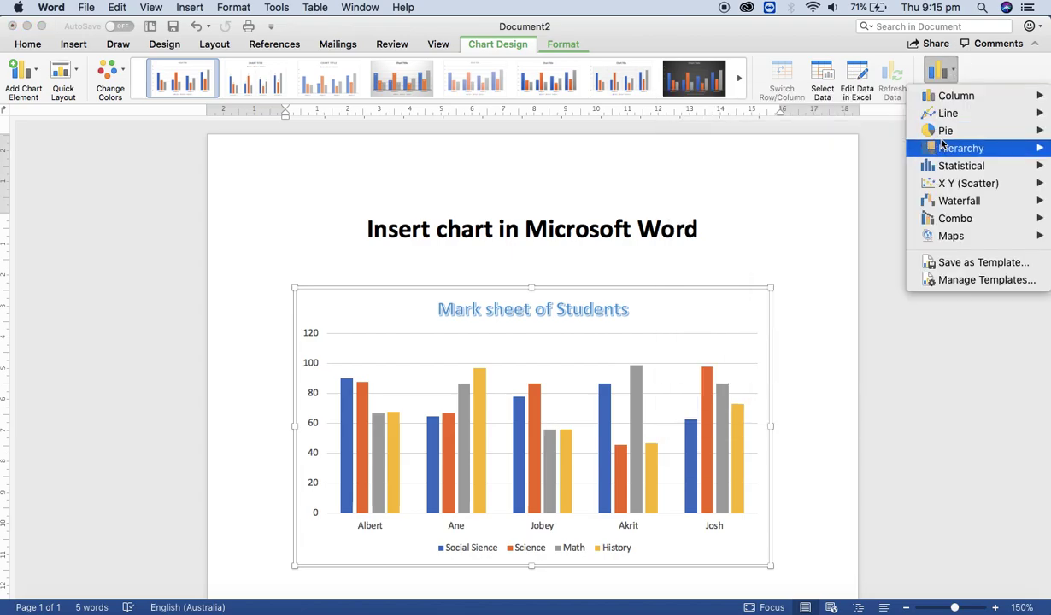
pyautogui.moveTo(958, 152)
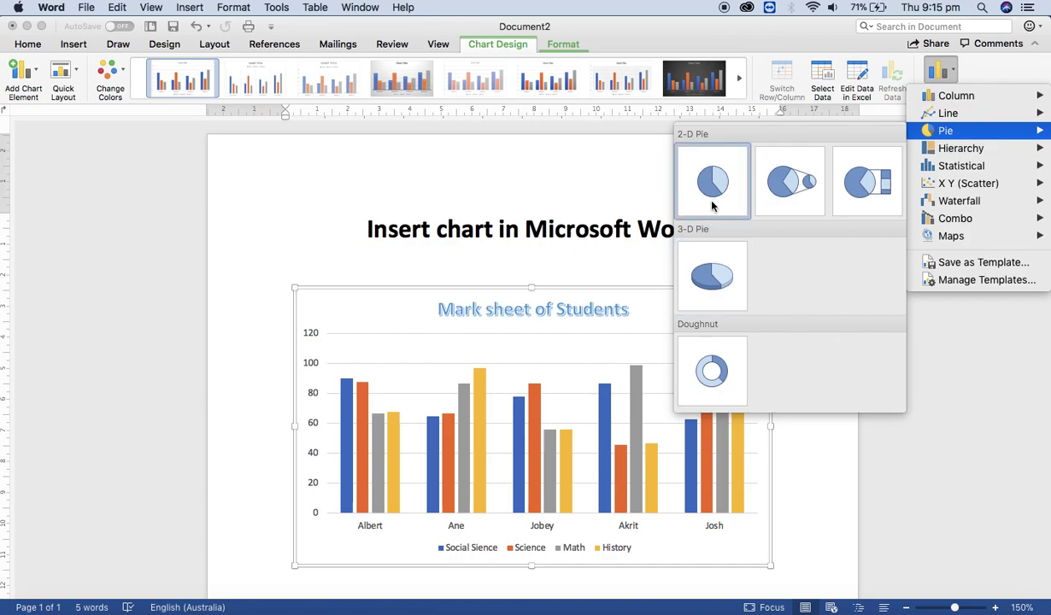
pyautogui.click(713, 199)
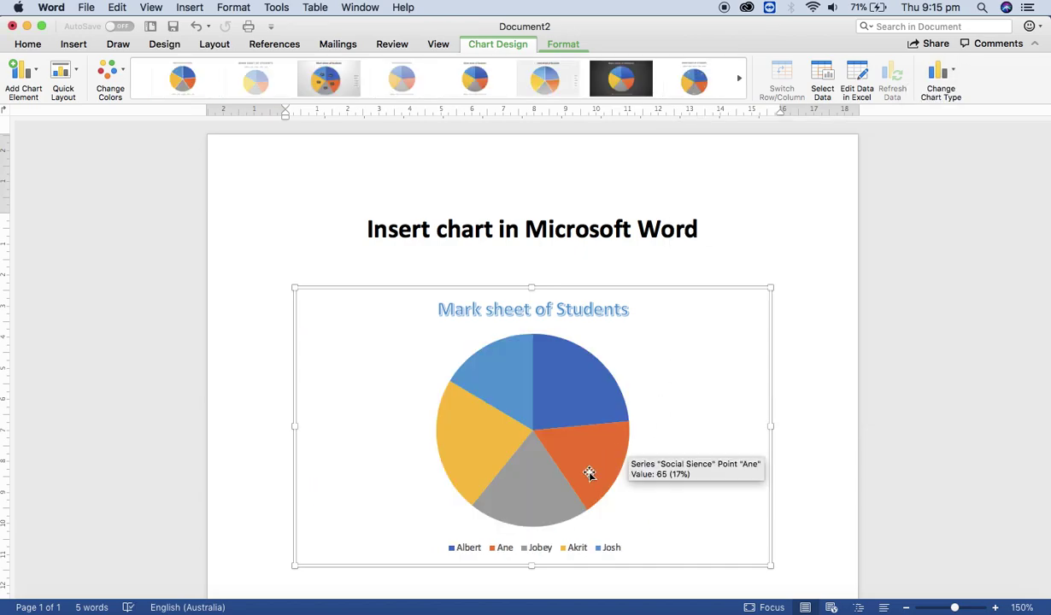
# Step: Change the pie chart's type to the 2-D Column type with side-by-side clustered columns
pyautogui.scroll(-3, 588, 472)
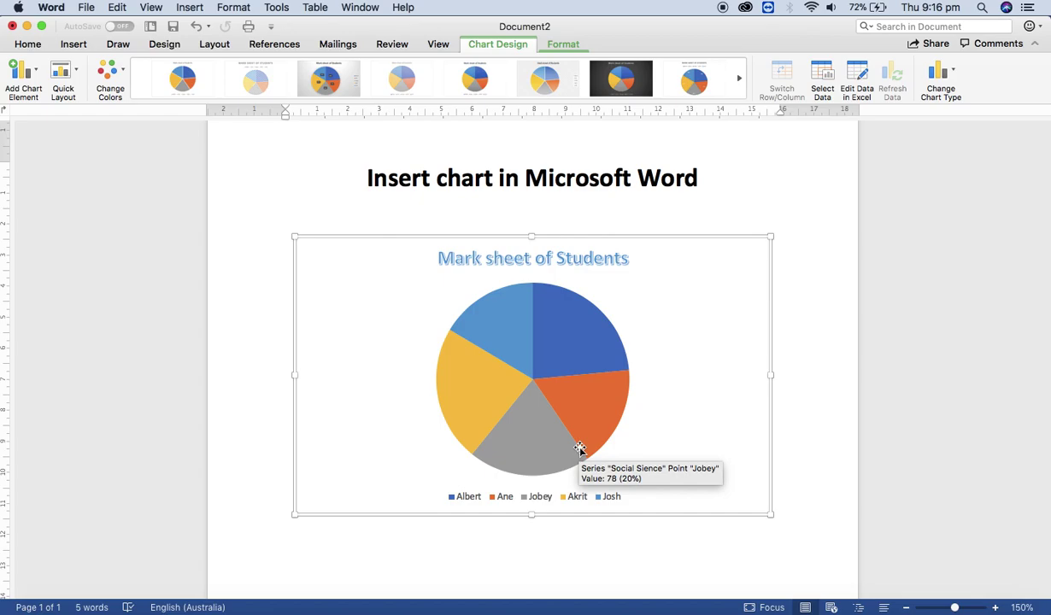
pyautogui.click(954, 72)
pyautogui.moveTo(956, 93)
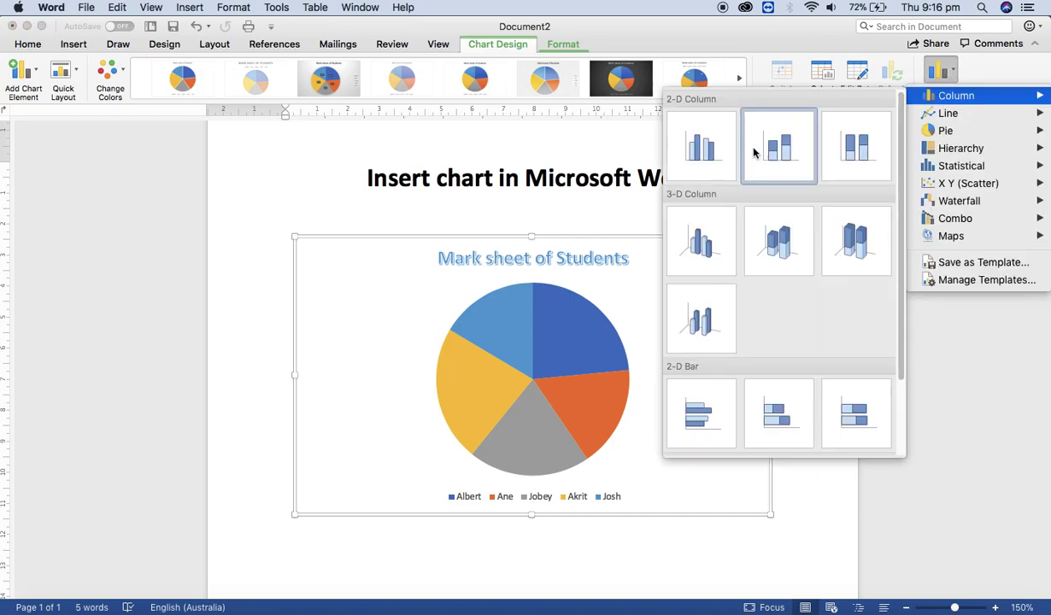
pyautogui.click(716, 154)
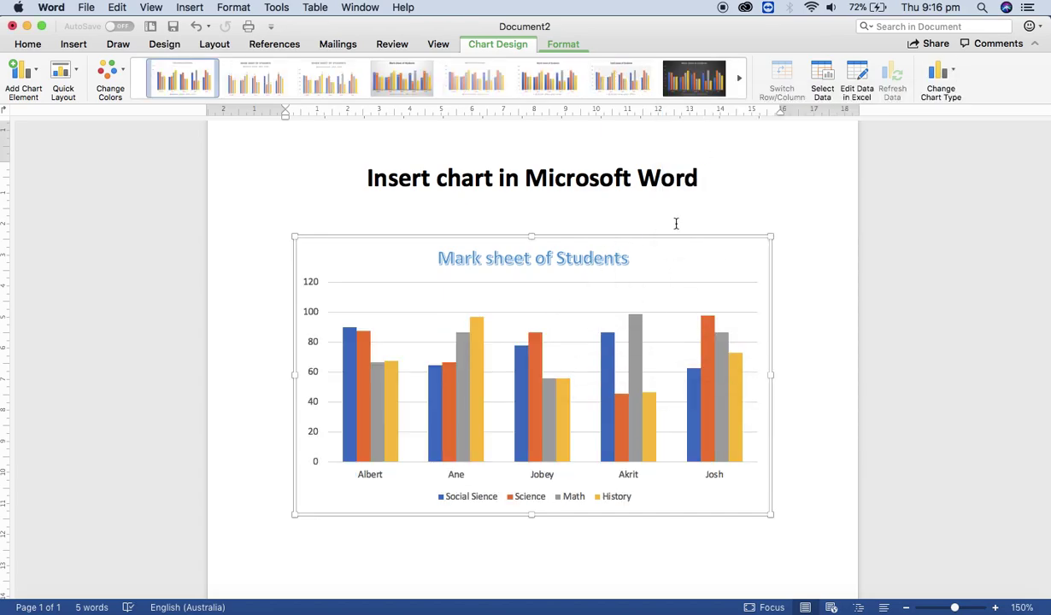
# Step: Try the outlined-column chart style, then apply the style with downward-fading columns and an all-caps title, and browse the remaining styles
pyautogui.click(740, 79)
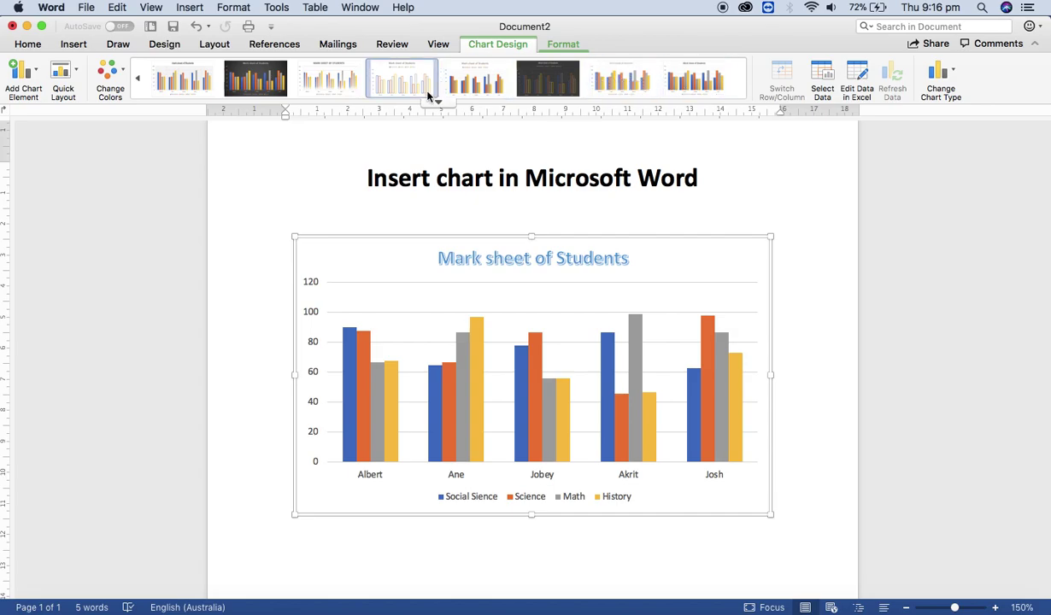
pyautogui.click(388, 95)
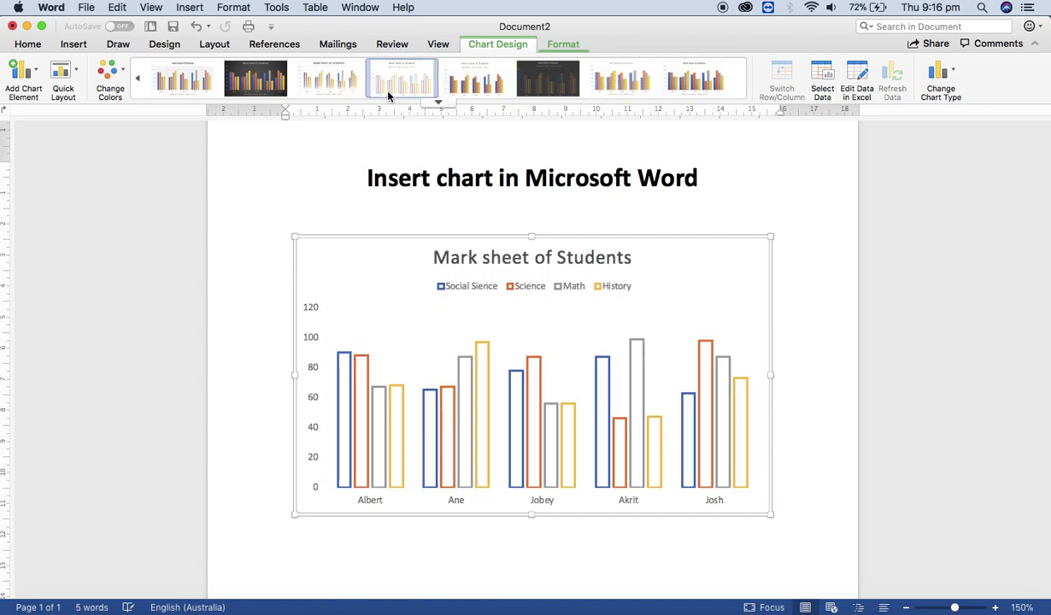
pyautogui.click(330, 91)
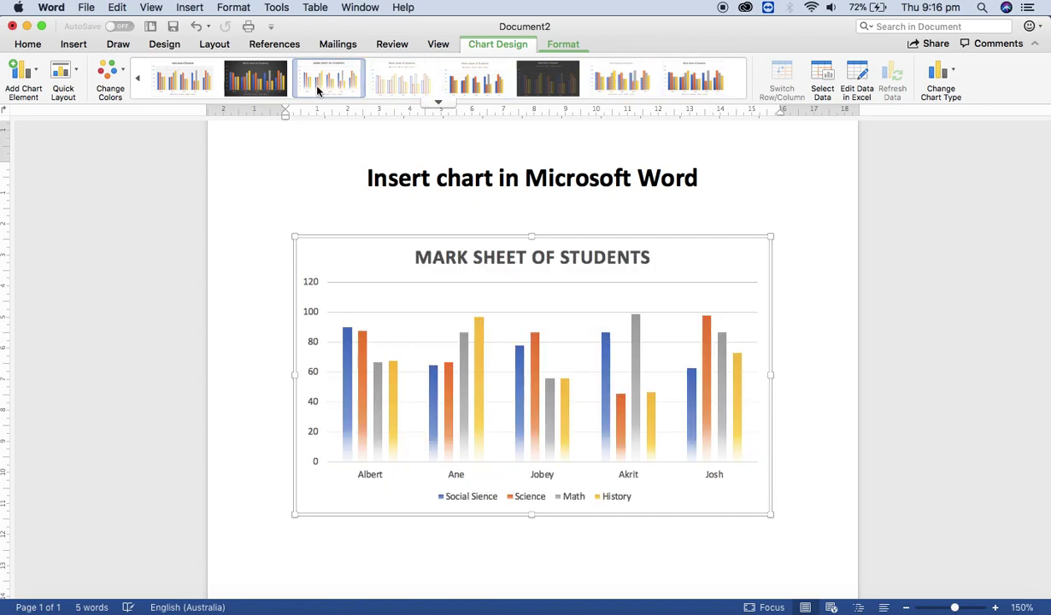
pyautogui.click(136, 78)
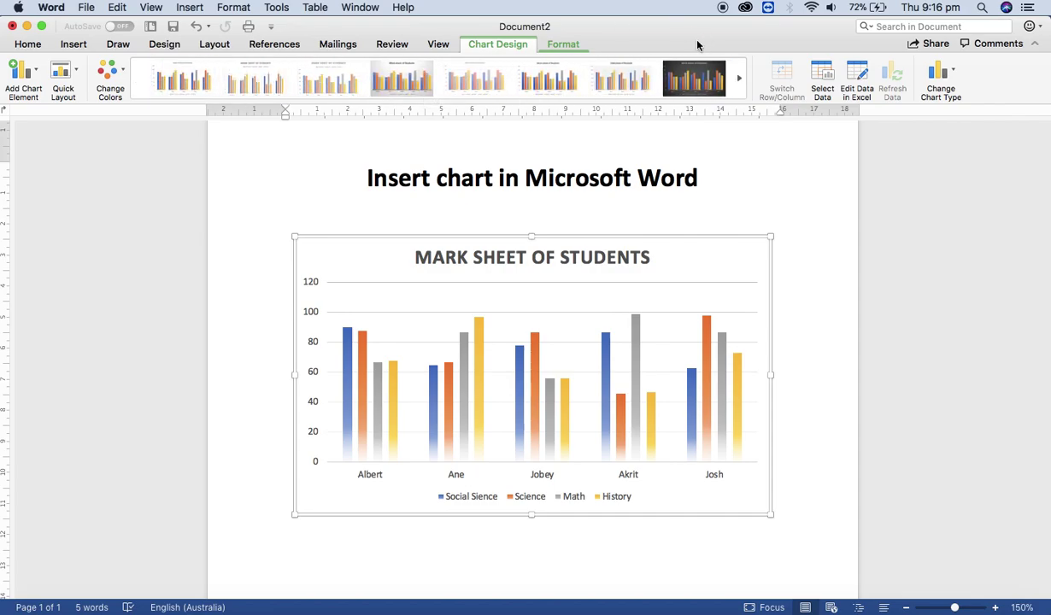
pyautogui.click(739, 80)
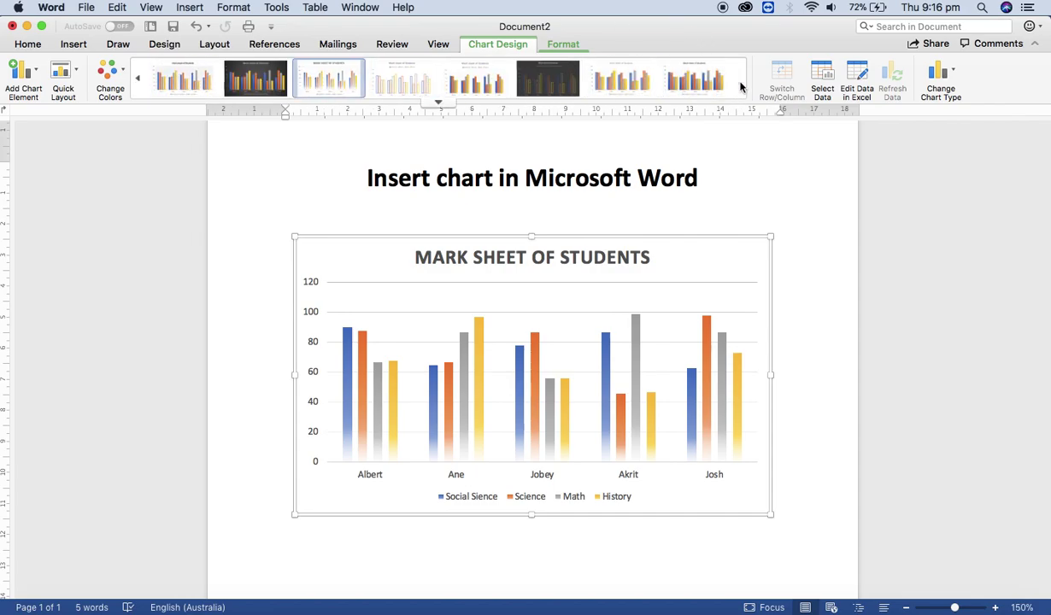
pyautogui.click(439, 104)
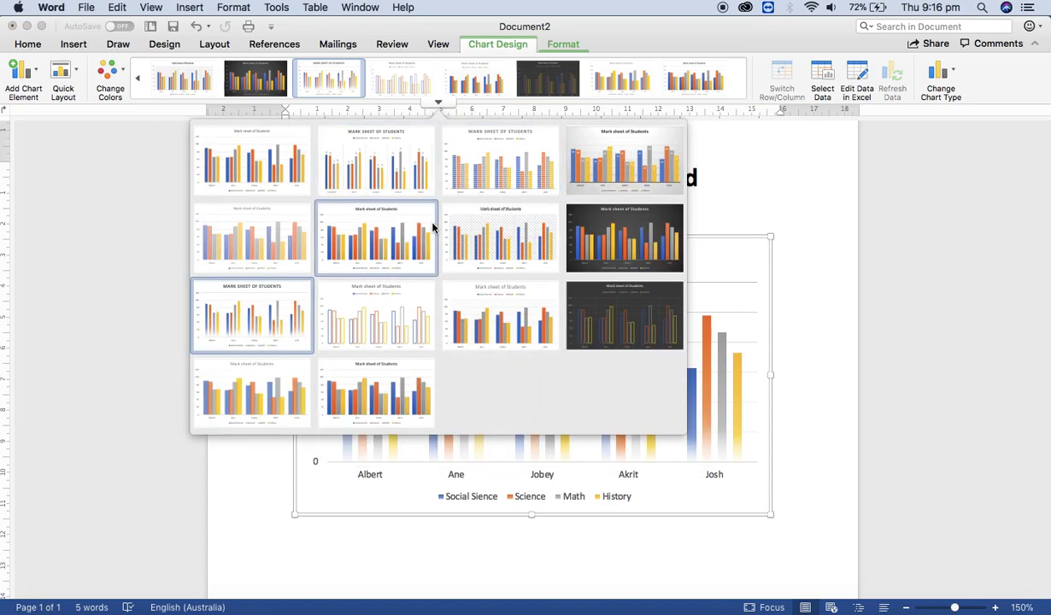
pyautogui.click(76, 260)
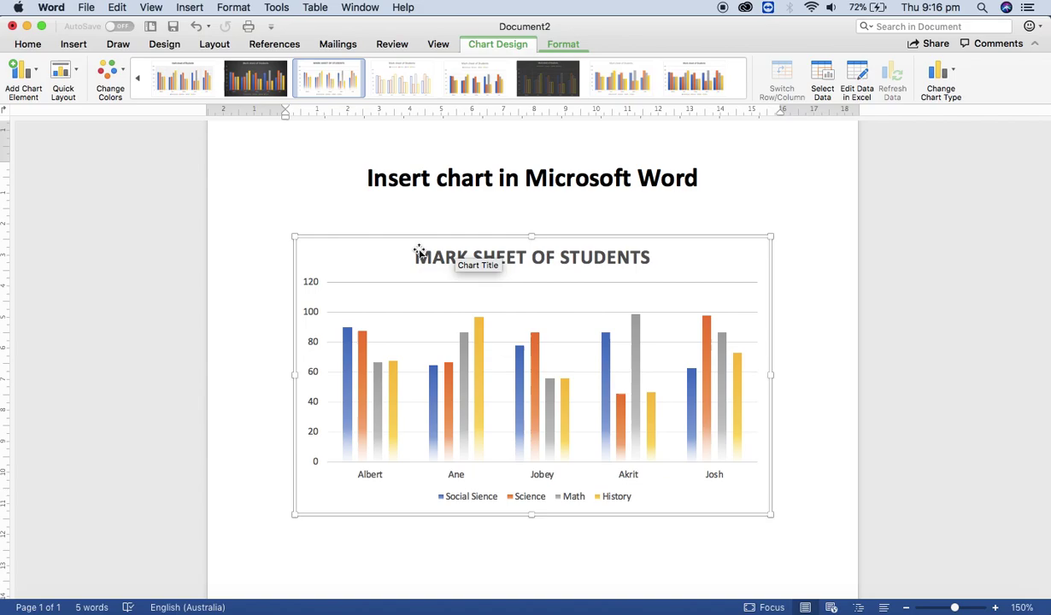
# Step: Choose the first Colorful palette for the chart's colors
pyautogui.click(124, 74)
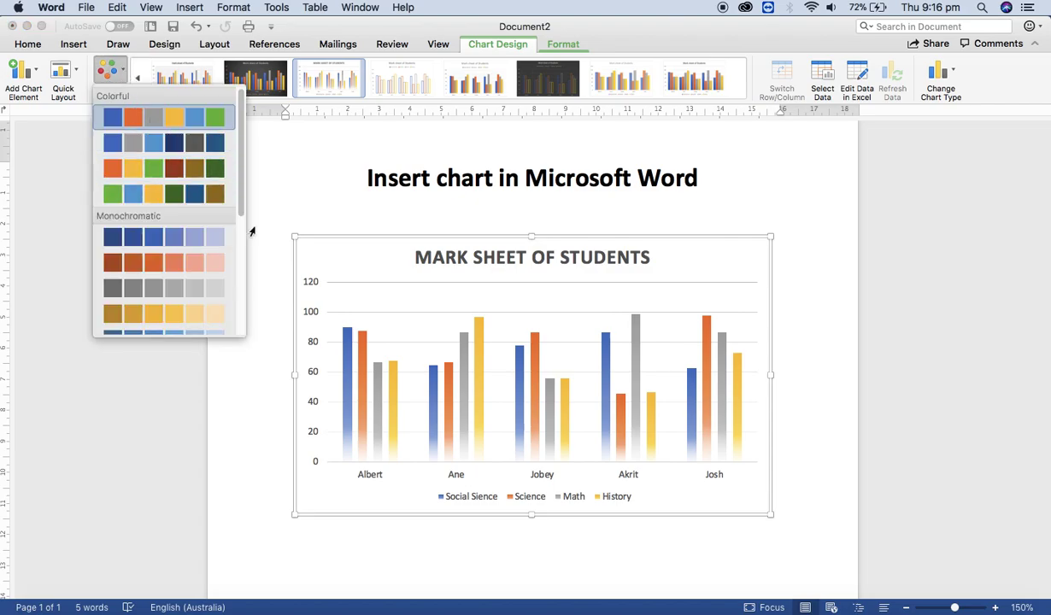
pyautogui.click(153, 125)
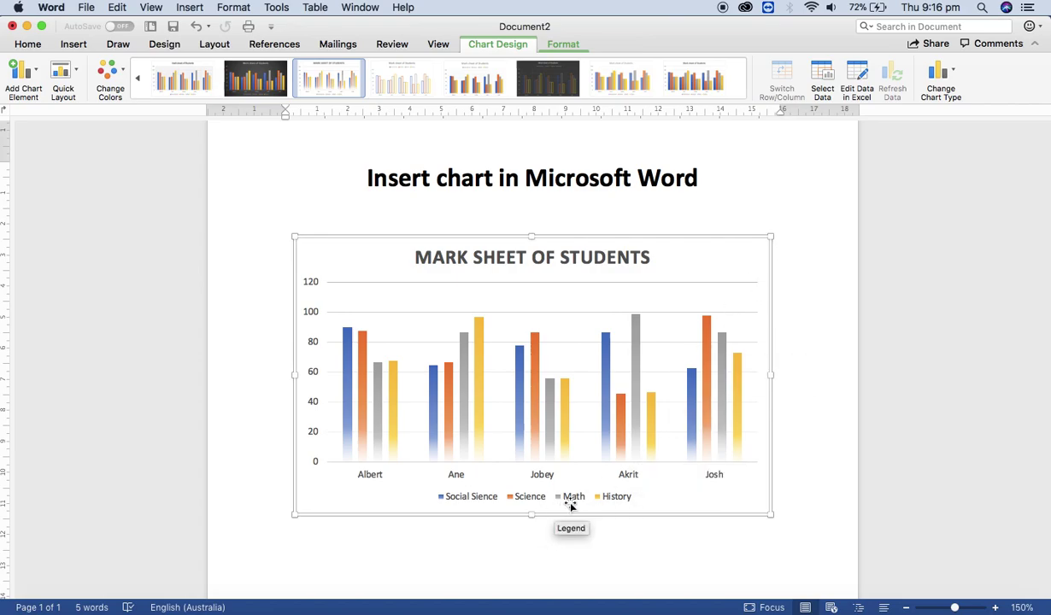
# Step: Apply the gold outlined shape style to the chart area and fill it with a light blue-gray theme color
pyautogui.click(560, 45)
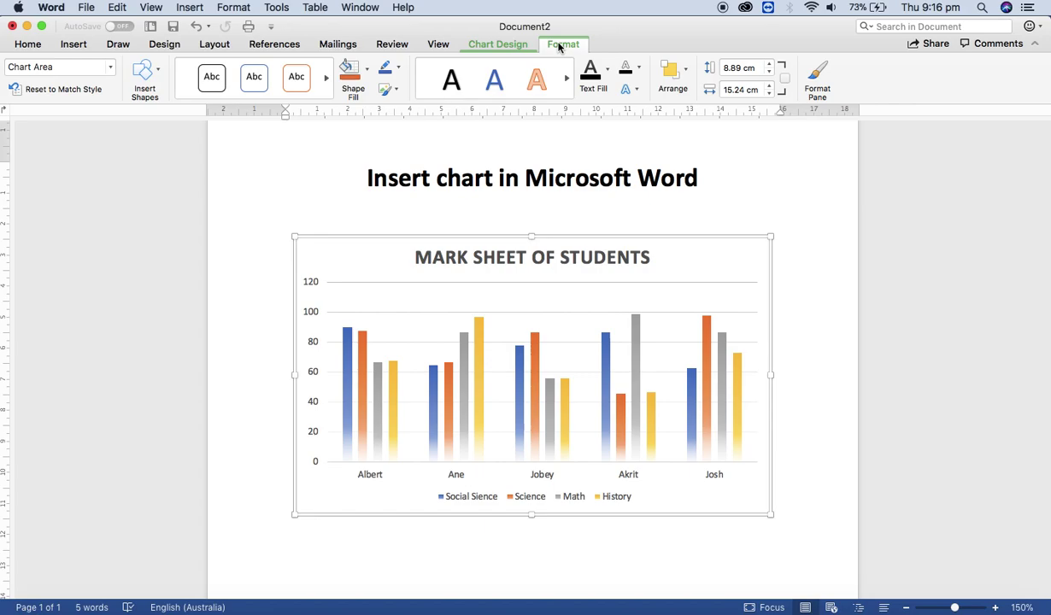
pyautogui.click(325, 80)
pyautogui.click(297, 79)
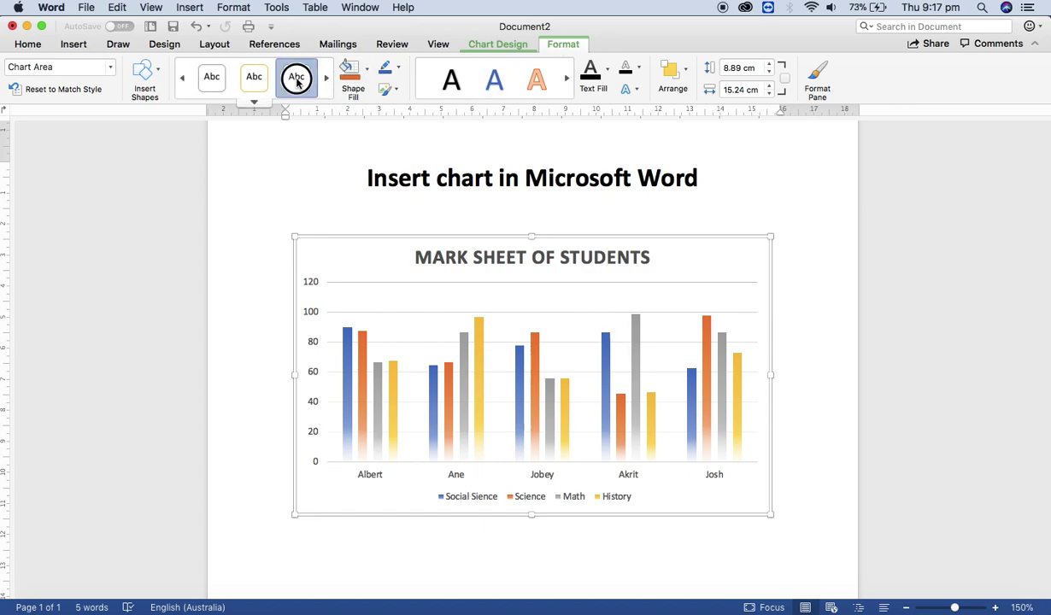
pyautogui.click(251, 84)
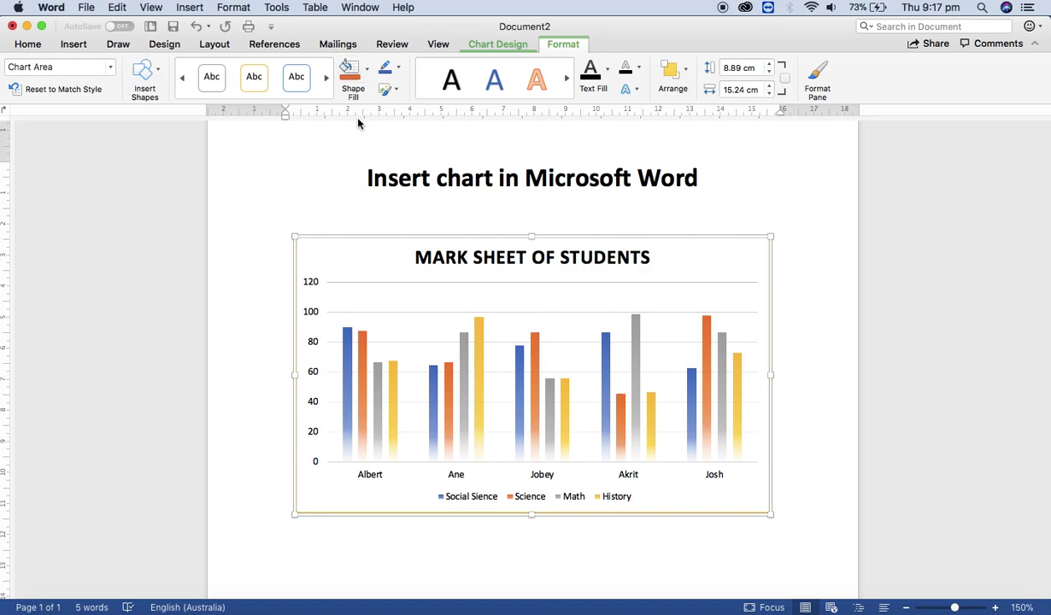
pyautogui.click(367, 72)
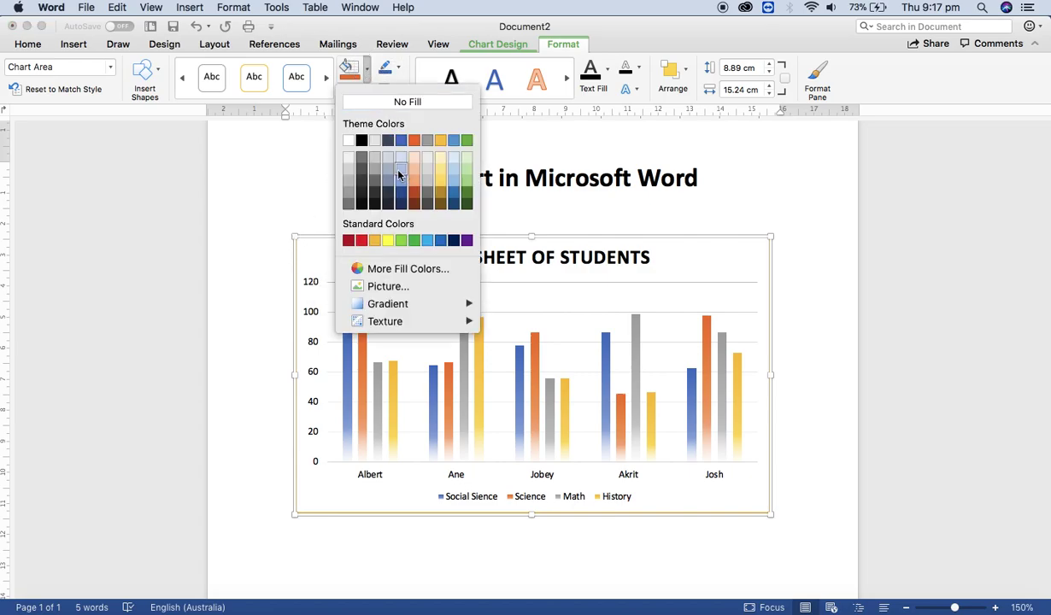
pyautogui.click(388, 170)
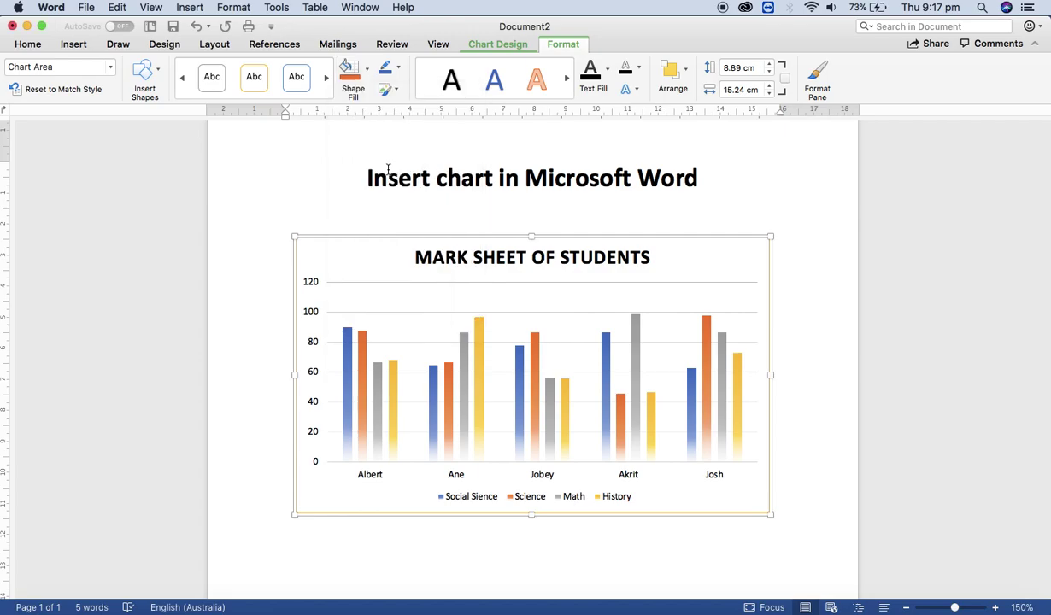
# Step: Give the chart area a linear gradient fill, moving the second gradient stop to 36% and coloring it standard yellow
pyautogui.click(367, 74)
pyautogui.moveTo(388, 308)
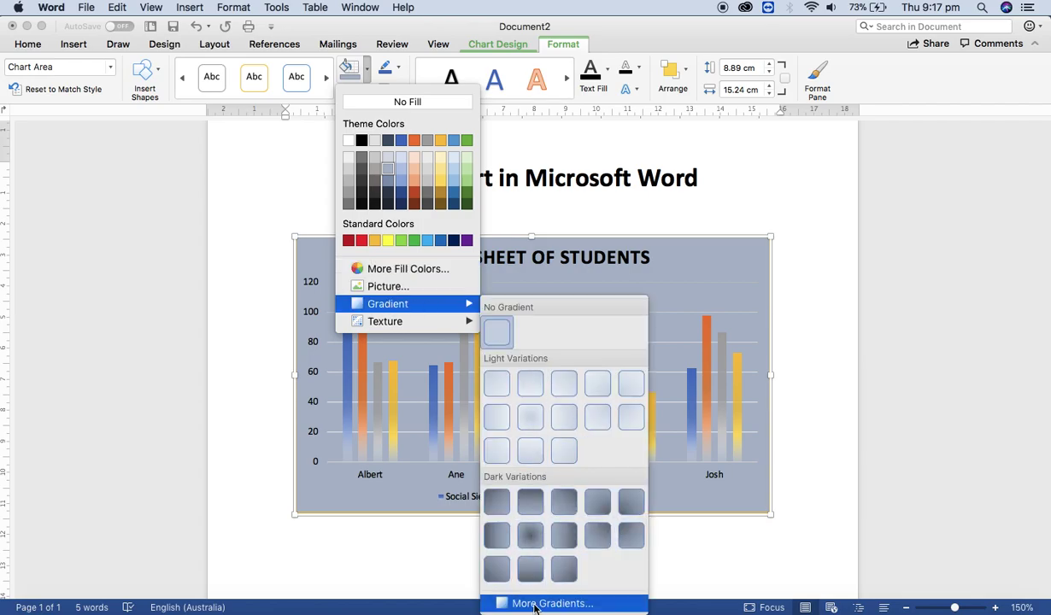
pyautogui.click(547, 604)
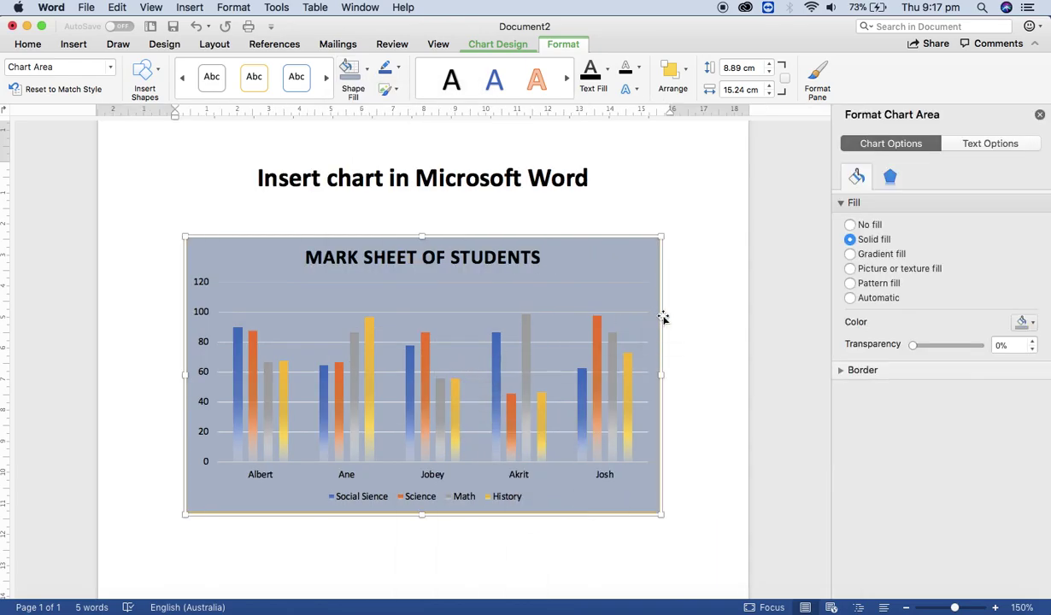
pyautogui.click(851, 255)
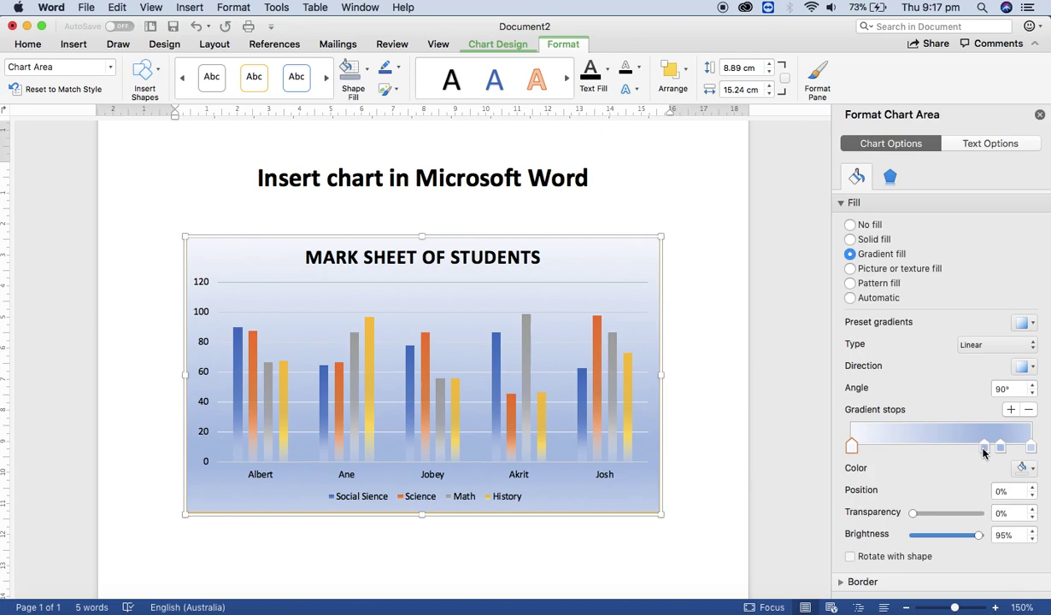
pyautogui.moveTo(983, 449); pyautogui.dragTo(917, 451)
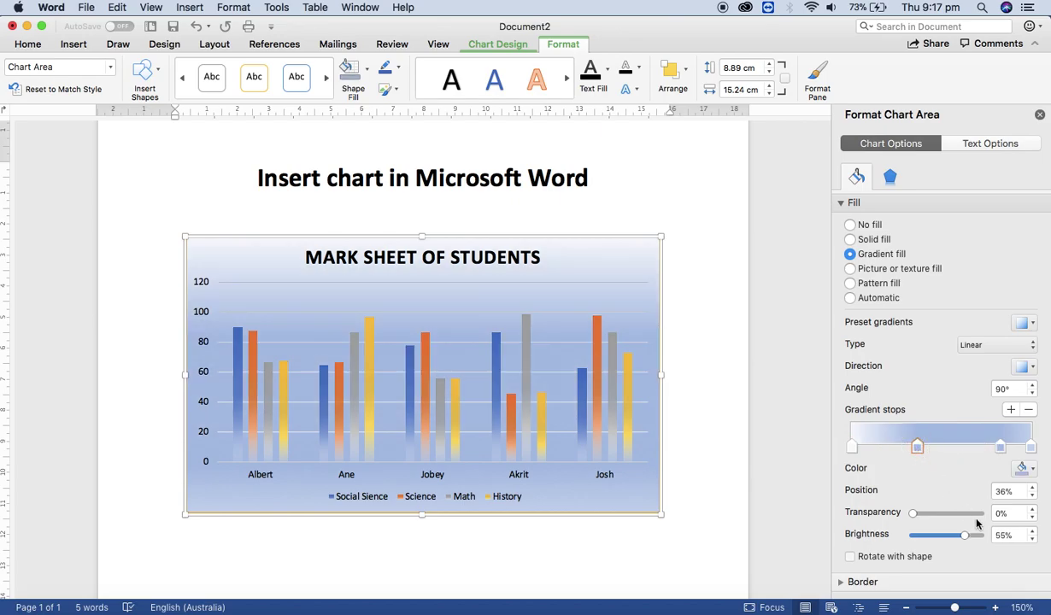
pyautogui.click(1033, 469)
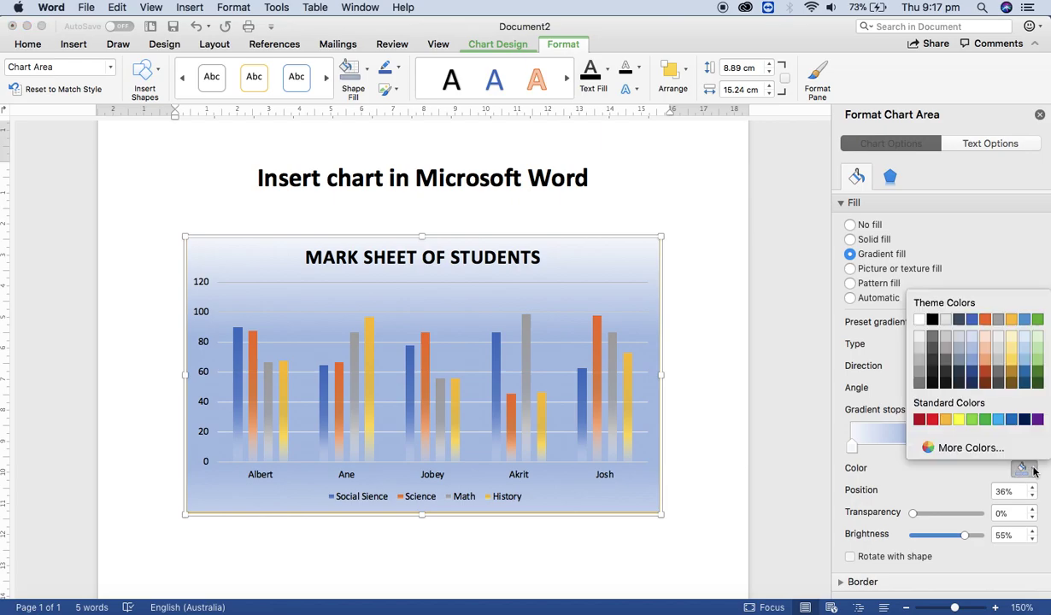
pyautogui.click(959, 420)
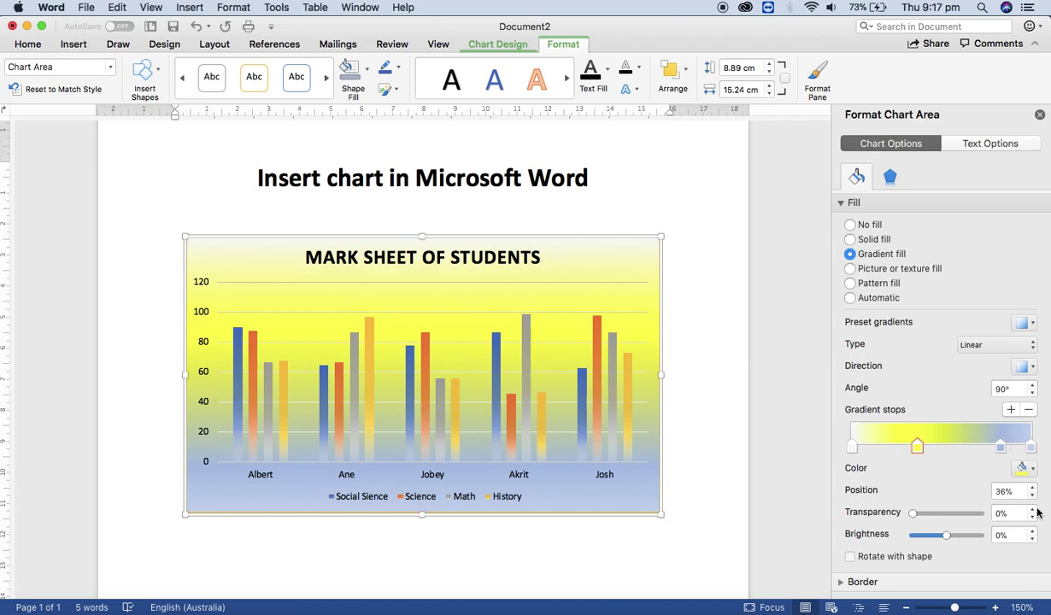
pyautogui.click(1040, 115)
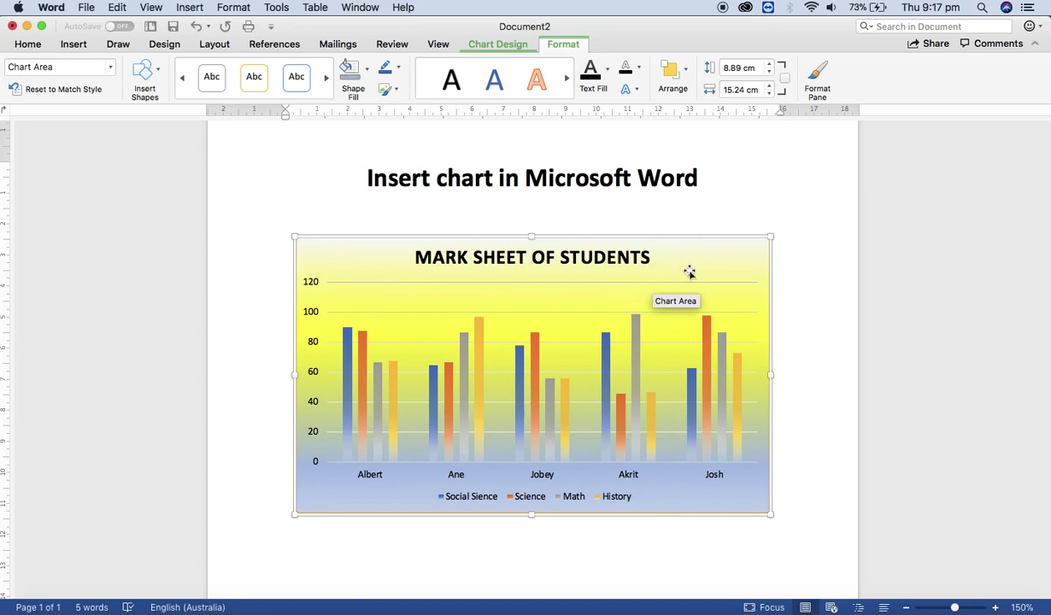
# Step: Resize the chart from its corners so it spans the text width at a slightly reduced height
pyautogui.moveTo(770, 237); pyautogui.dragTo(749, 225)
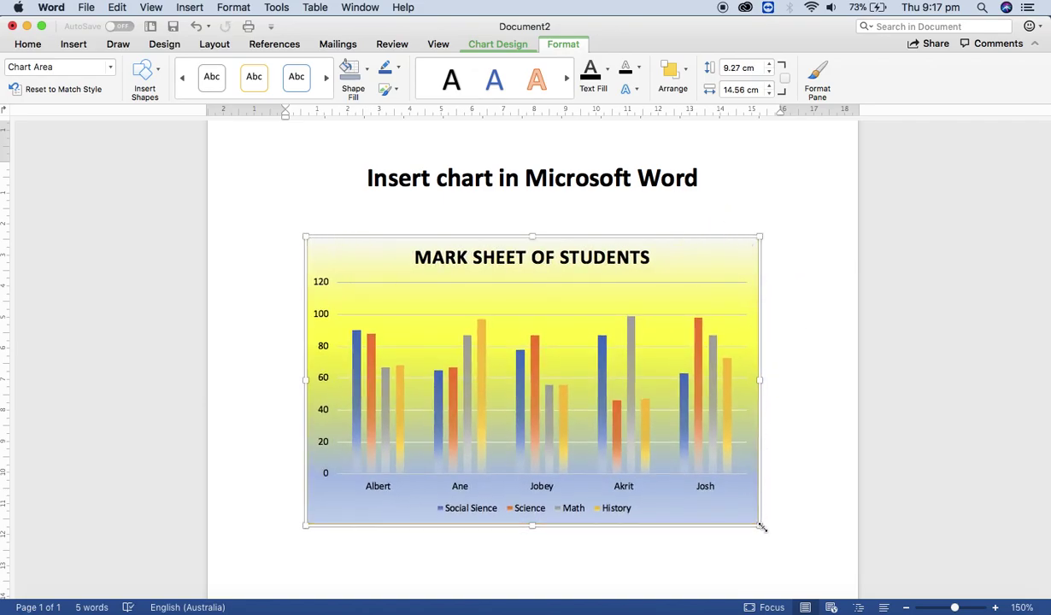
pyautogui.moveTo(761, 527); pyautogui.dragTo(779, 504)
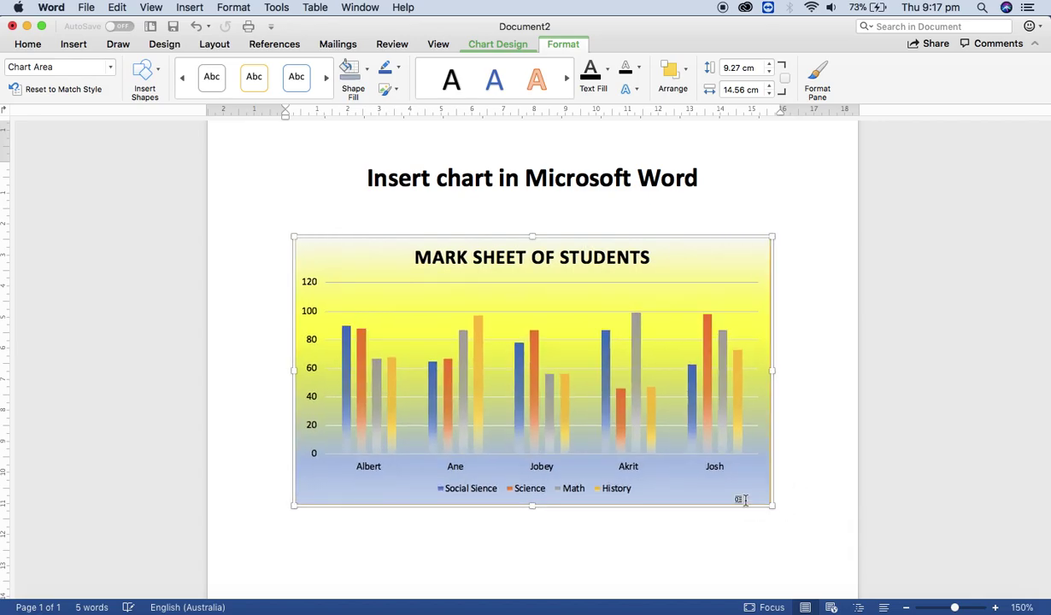
# Step: Fill the columns of the Science series with standard green
pyautogui.click(361, 345)
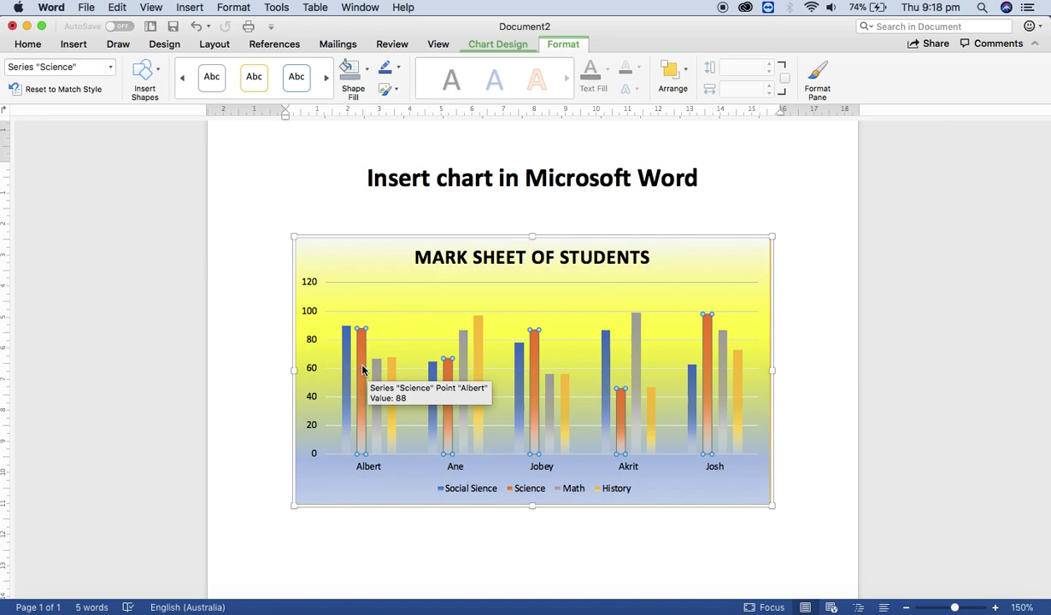
pyautogui.click(366, 74)
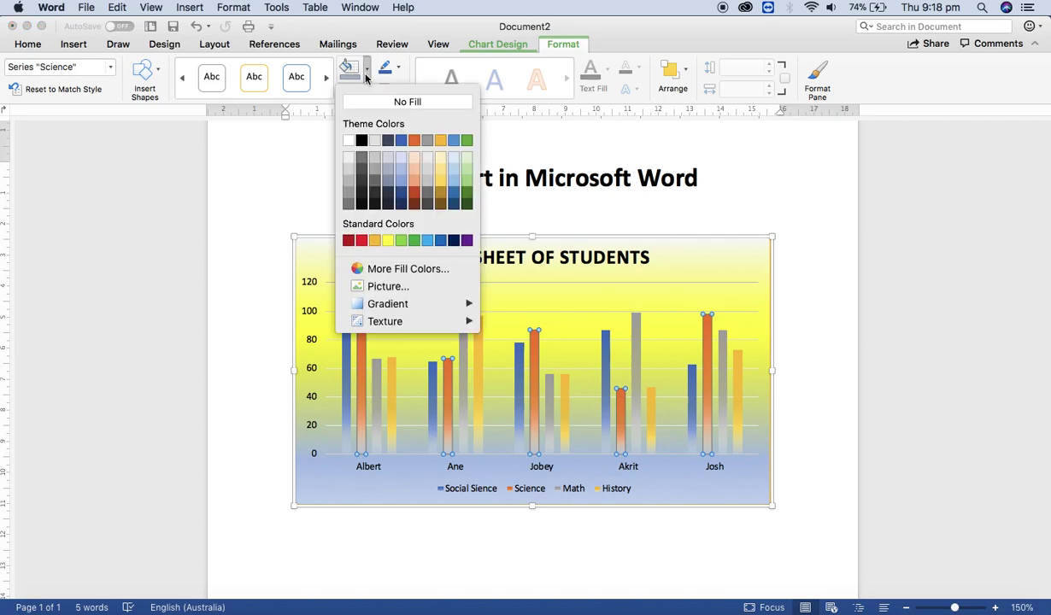
pyautogui.click(414, 242)
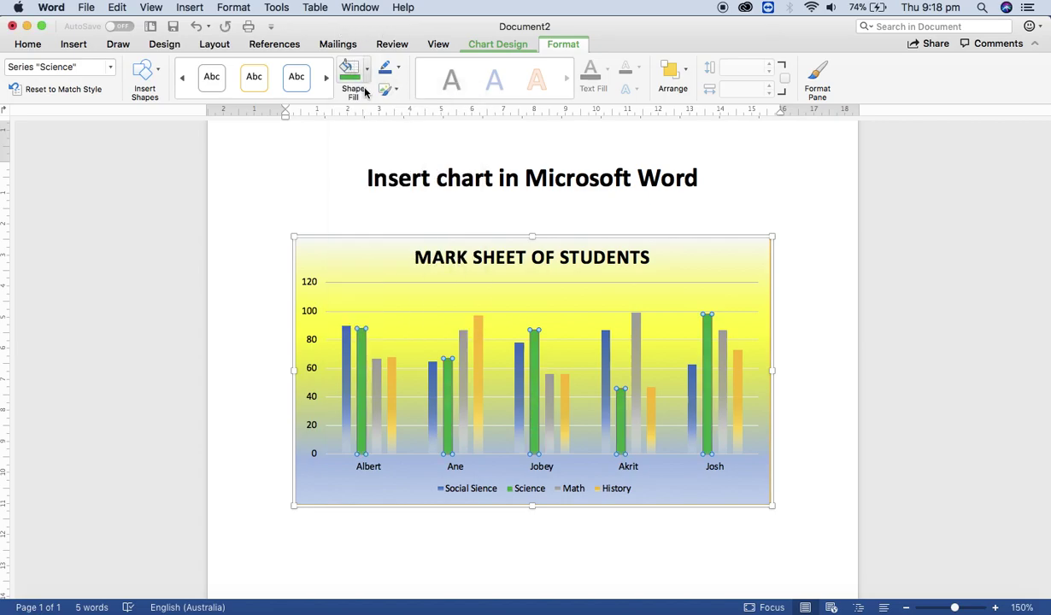
# Step: Fill the columns of the History series with standard red
pyautogui.click(480, 346)
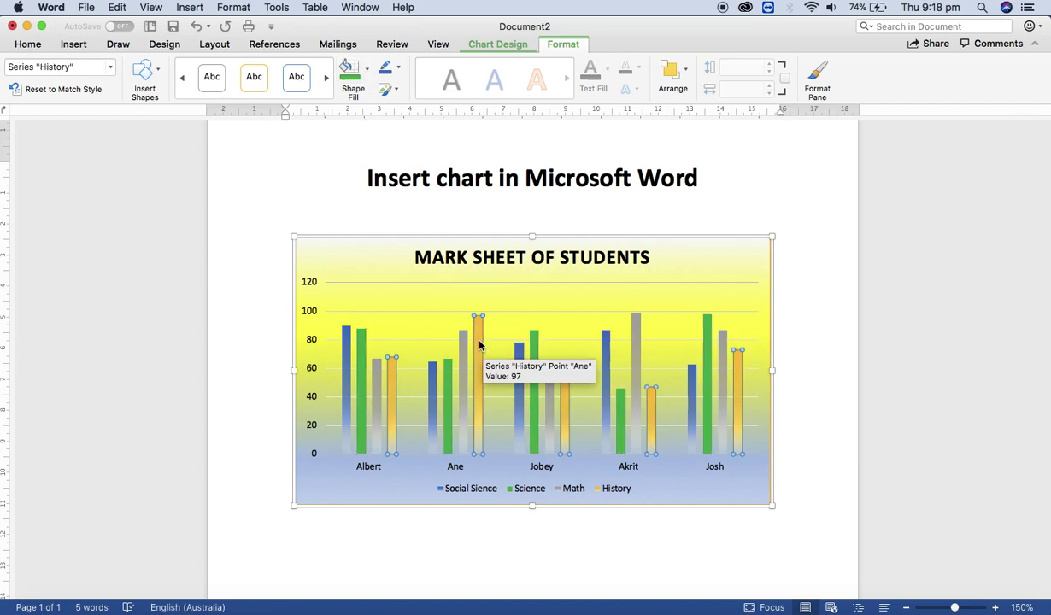
pyautogui.click(367, 68)
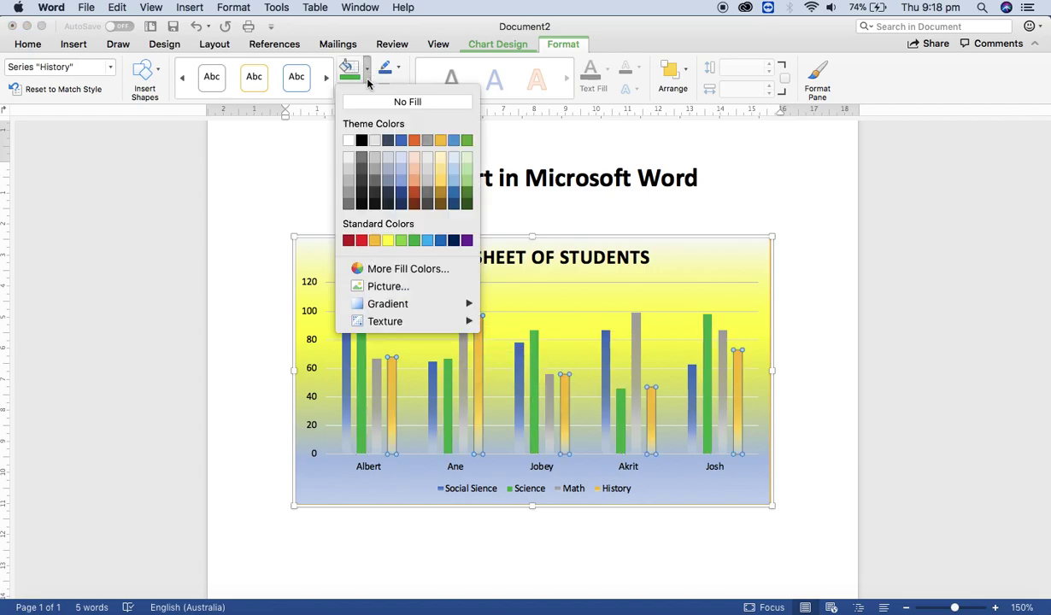
pyautogui.click(362, 240)
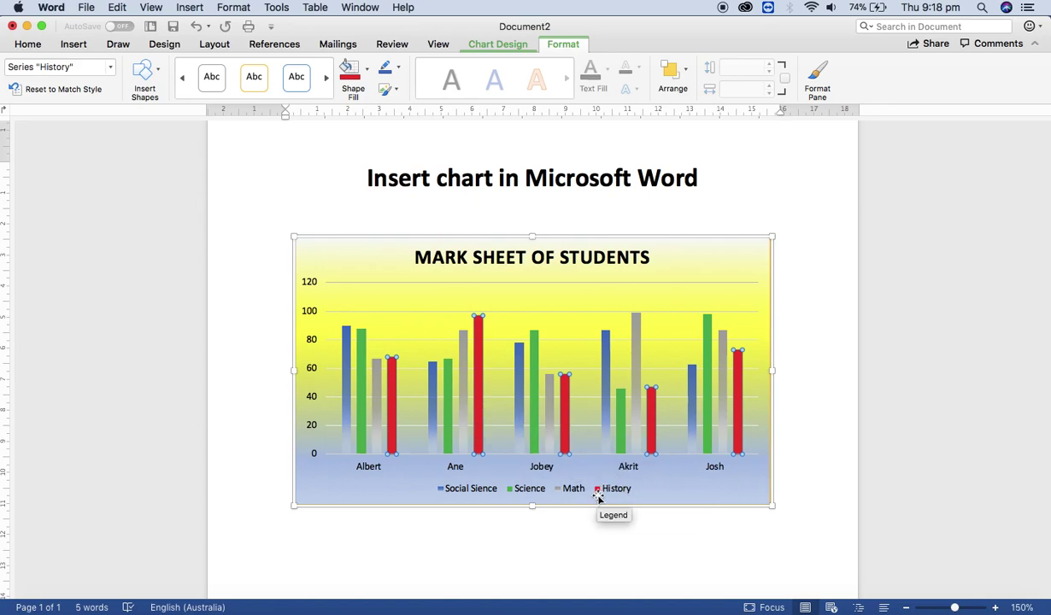
# Step: Add a primary vertical axis title to the chart and widen the chart by its left edge
pyautogui.click(503, 45)
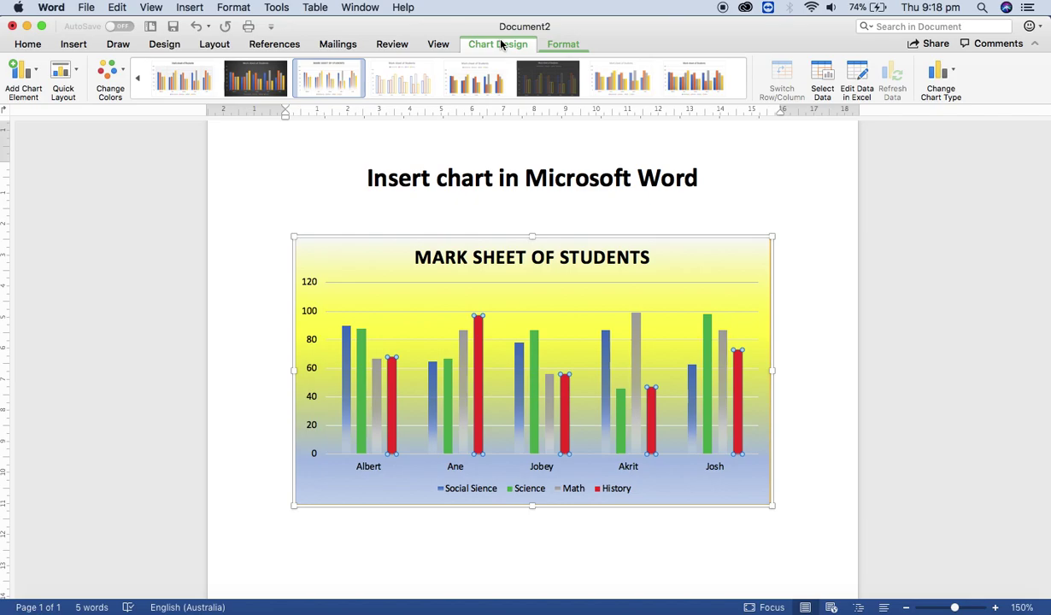
pyautogui.click(36, 72)
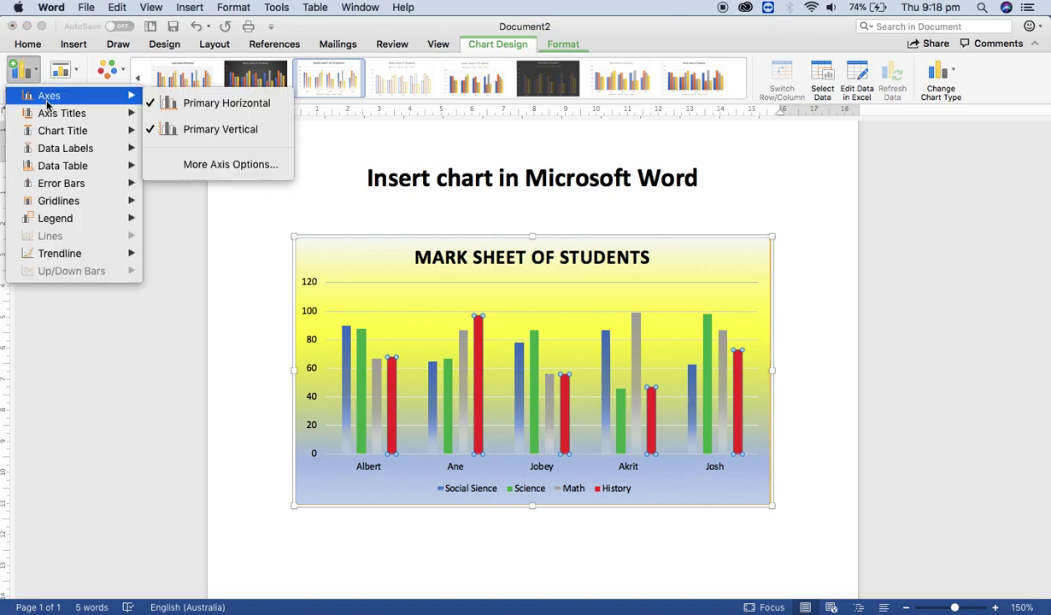
pyautogui.moveTo(73, 115)
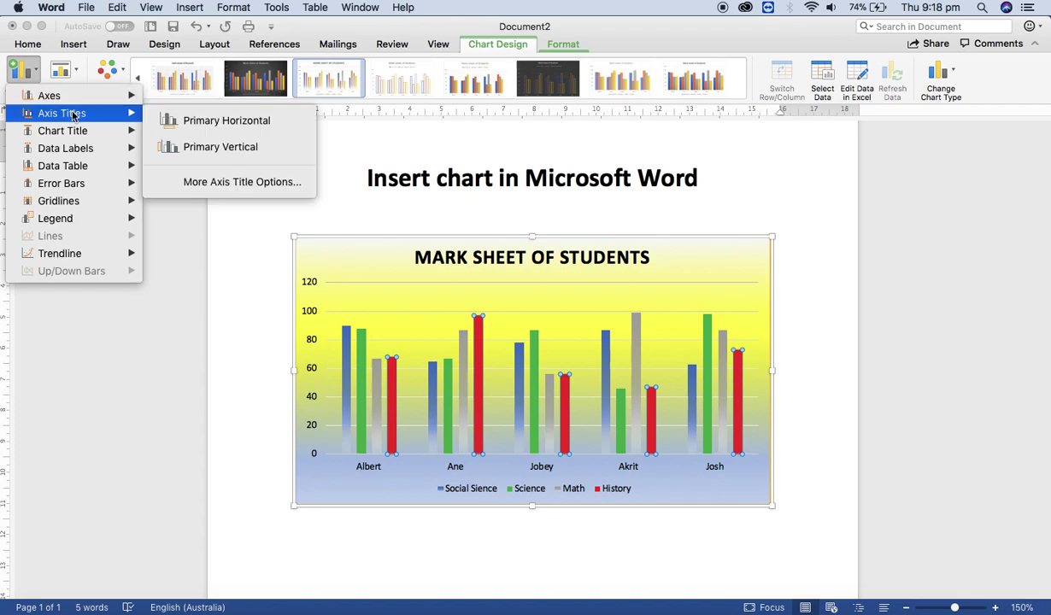
pyautogui.click(225, 155)
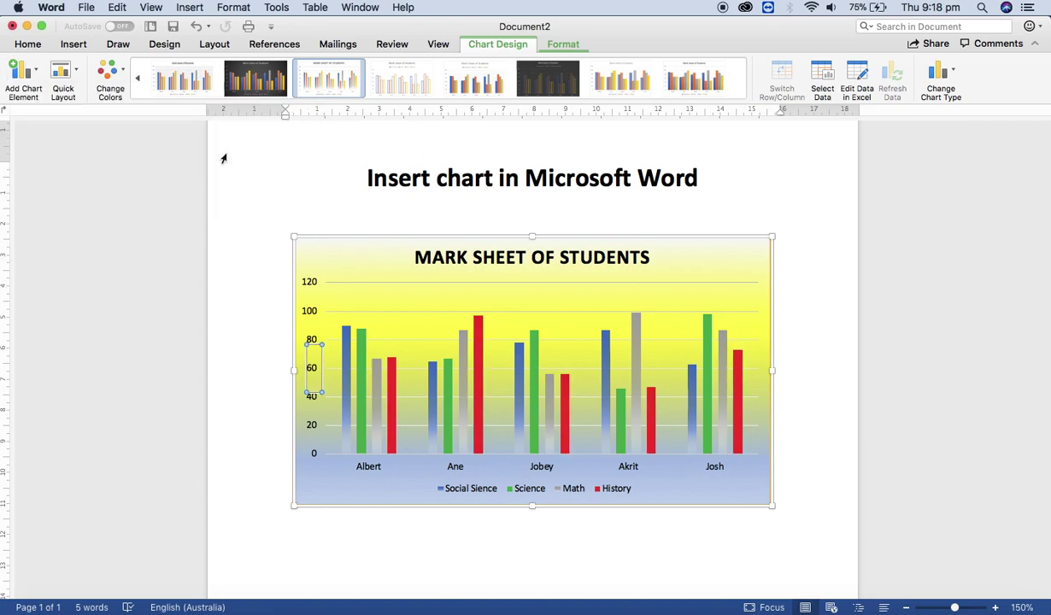
pyautogui.click(294, 369)
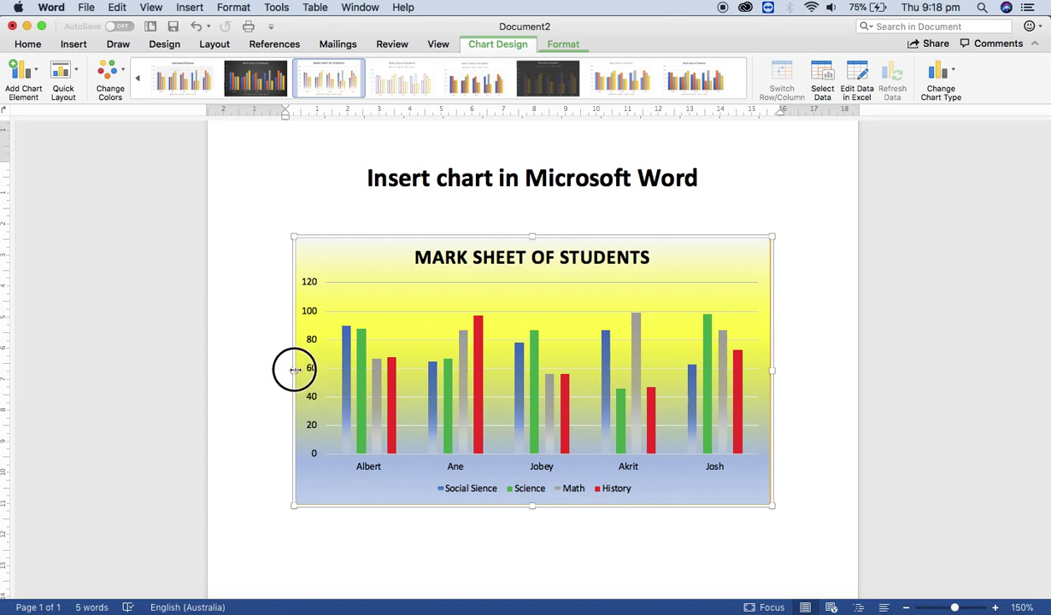
pyautogui.moveTo(294, 369); pyautogui.dragTo(242, 371)
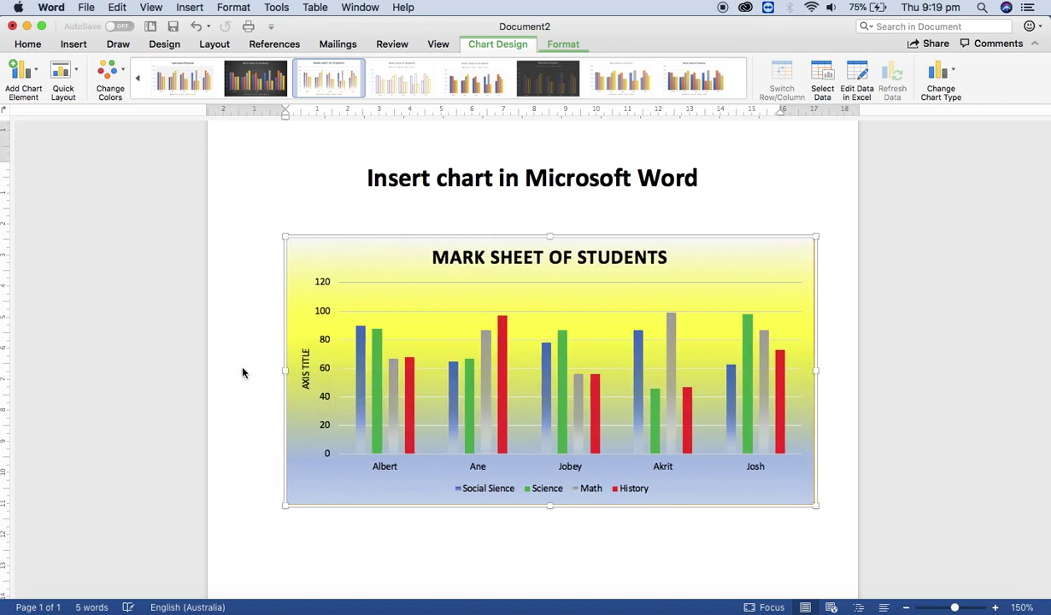
# Step: Replace the placeholder text of the chart's vertical axis title with "OBTAINED MARK OF STUDENTS"
pyautogui.click(305, 373)
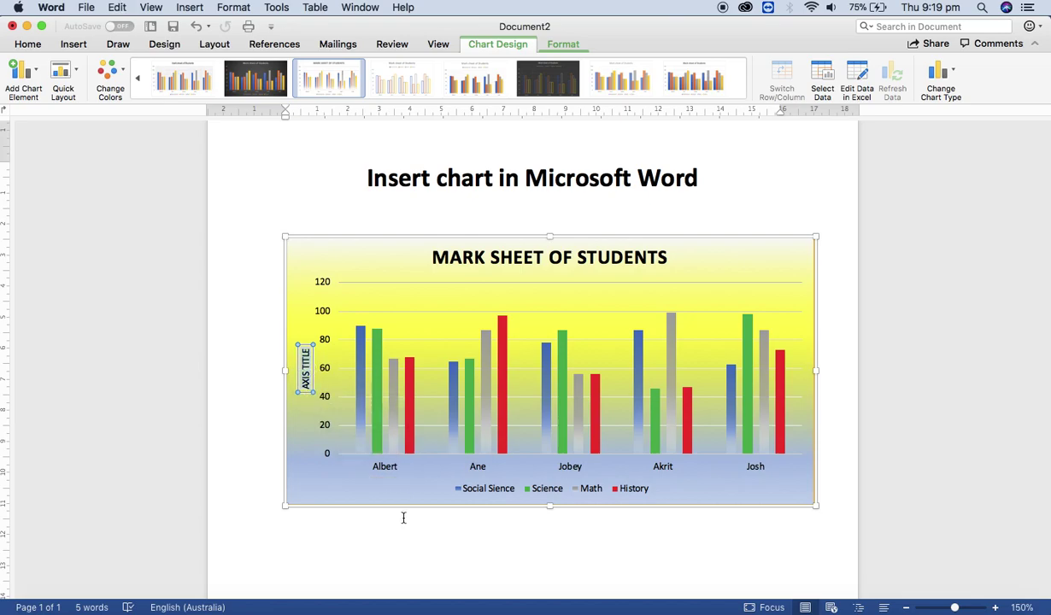
pyautogui.write('a')
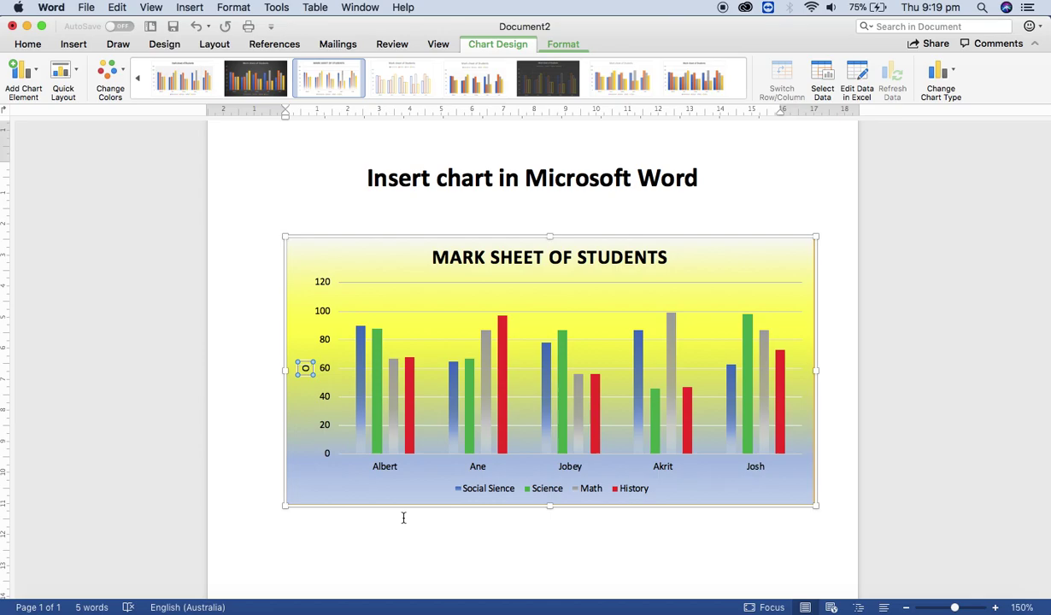
pyautogui.write('BTAINED')
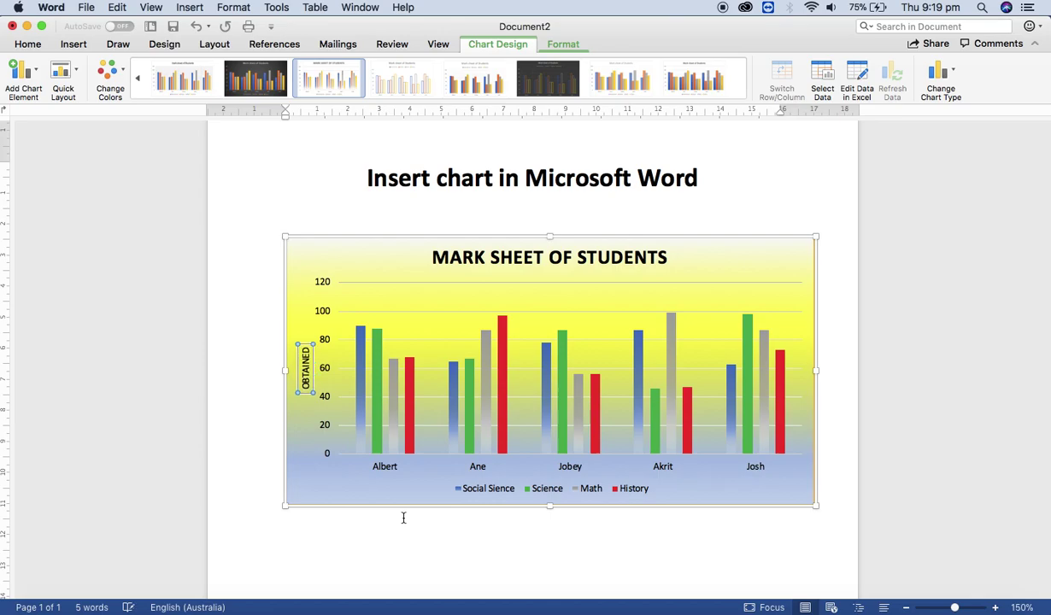
pyautogui.write(' MARK')
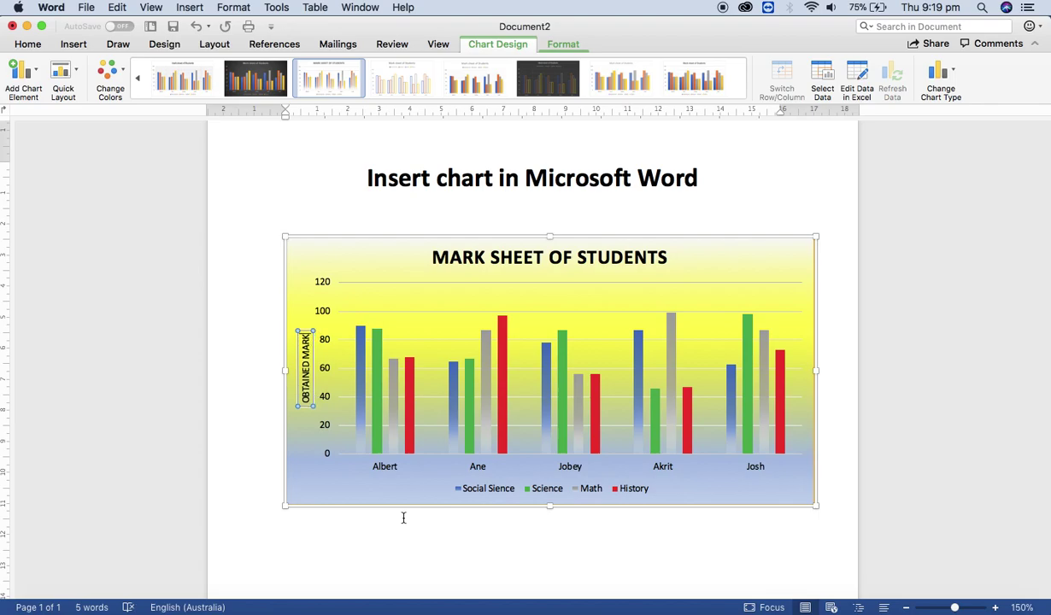
pyautogui.write(' OF SGTUDE')
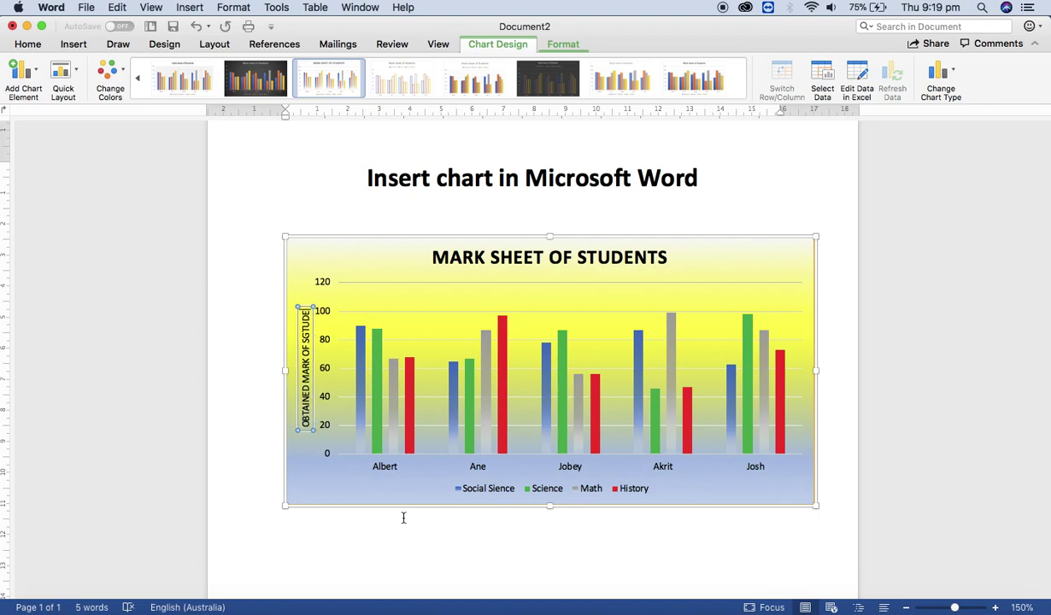
pyautogui.press('BackSpace')
pyautogui.press('BackSpace')
pyautogui.press('BackSpace')
pyautogui.press('BackSpace')
pyautogui.press('BackSpace')
pyautogui.write('TUDE')
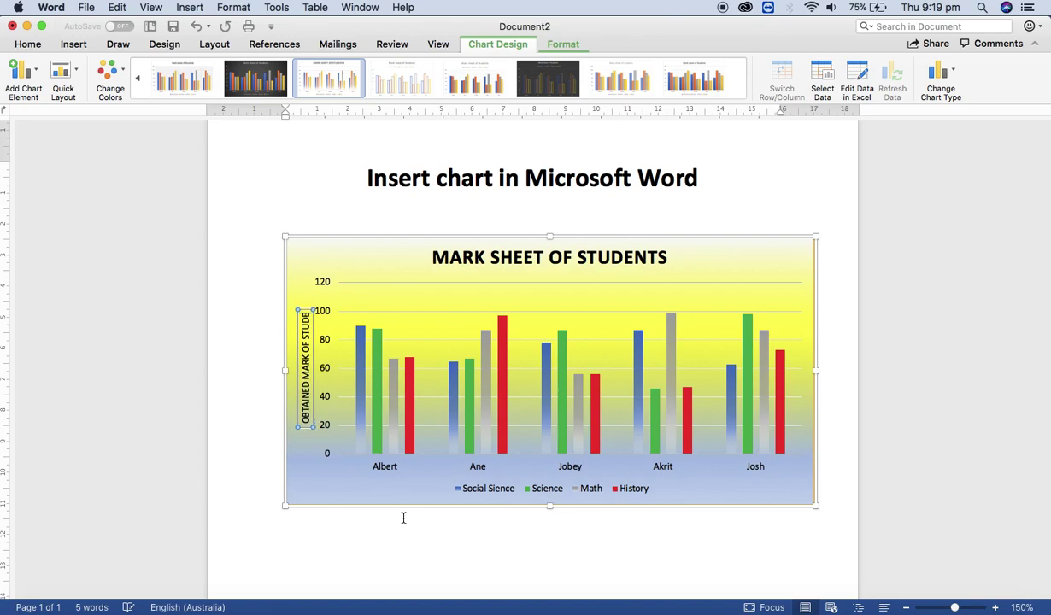
pyautogui.write('NTS')
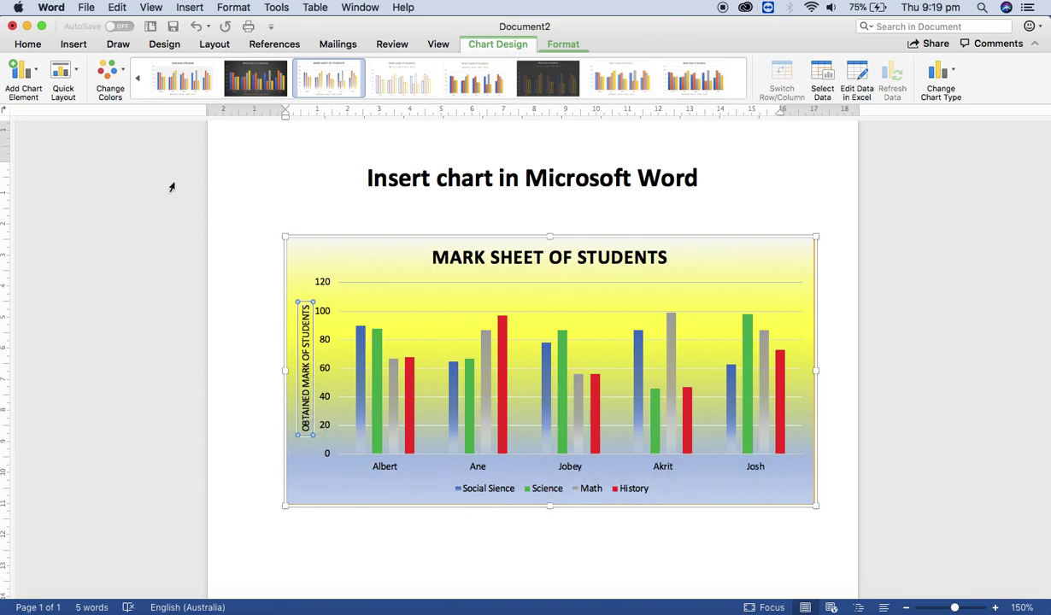
pyautogui.click(36, 75)
pyautogui.moveTo(53, 115)
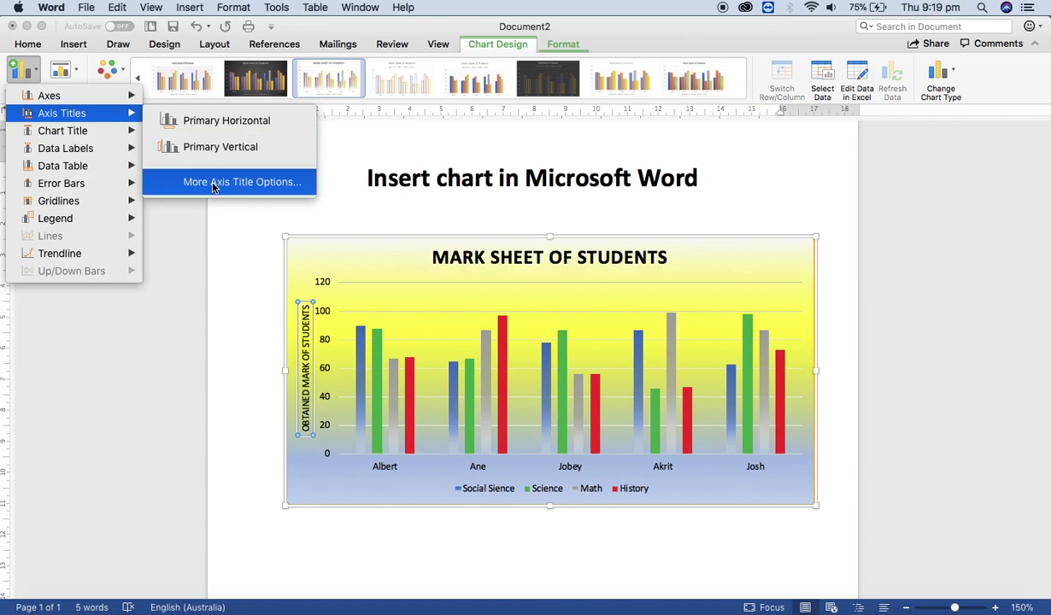
pyautogui.click(209, 326)
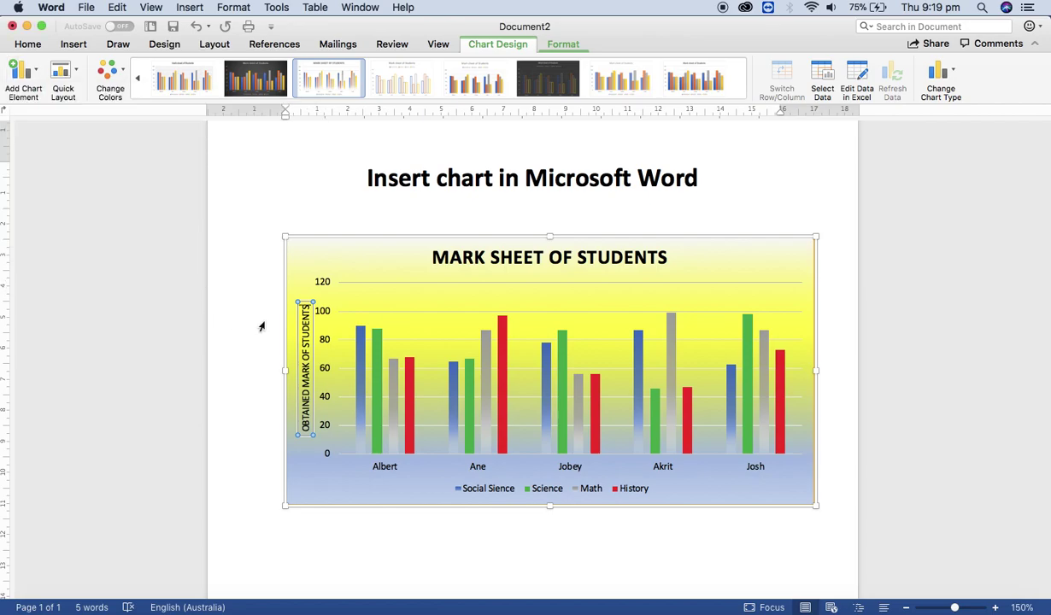
# Step: Delete the chart's vertical axis title and undo the deletion
pyautogui.click(301, 299)
pyautogui.press('Delete')
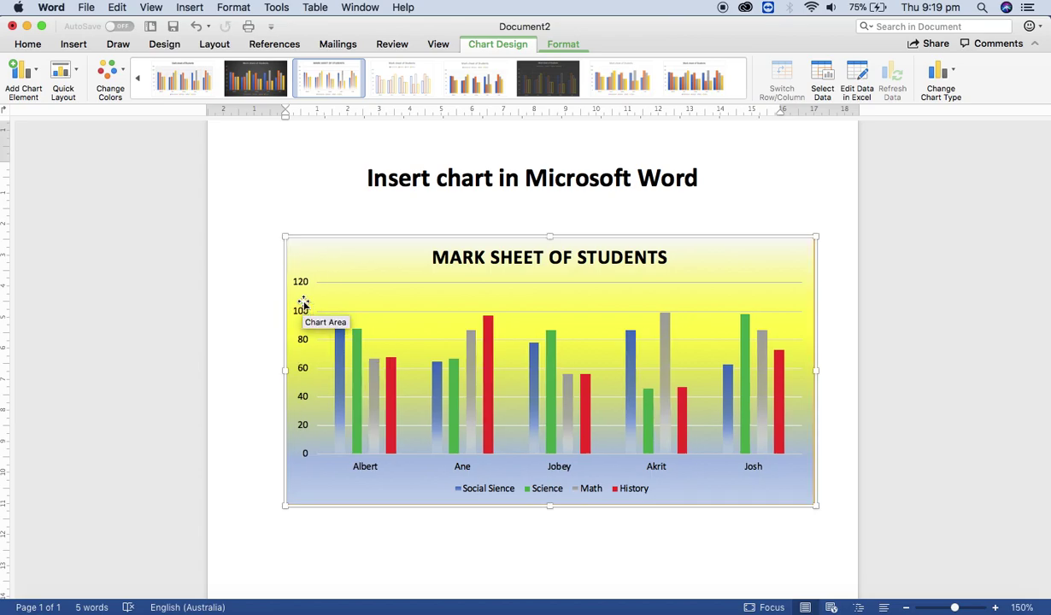
pyautogui.press('super+z')
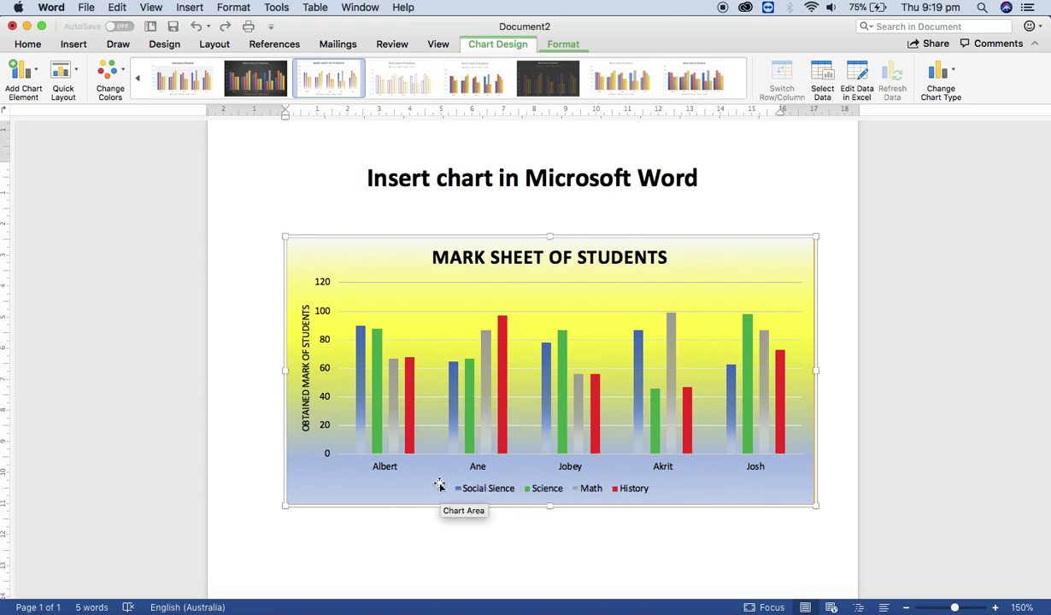
# Step: Add a data table with legend keys beneath the chart's columns
pyautogui.click(36, 67)
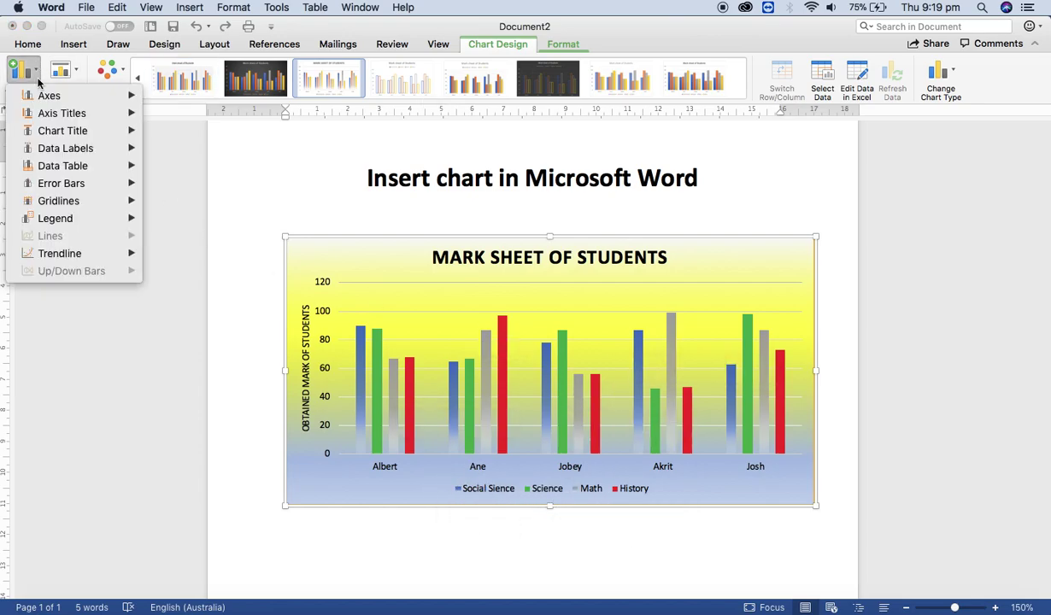
pyautogui.moveTo(74, 153)
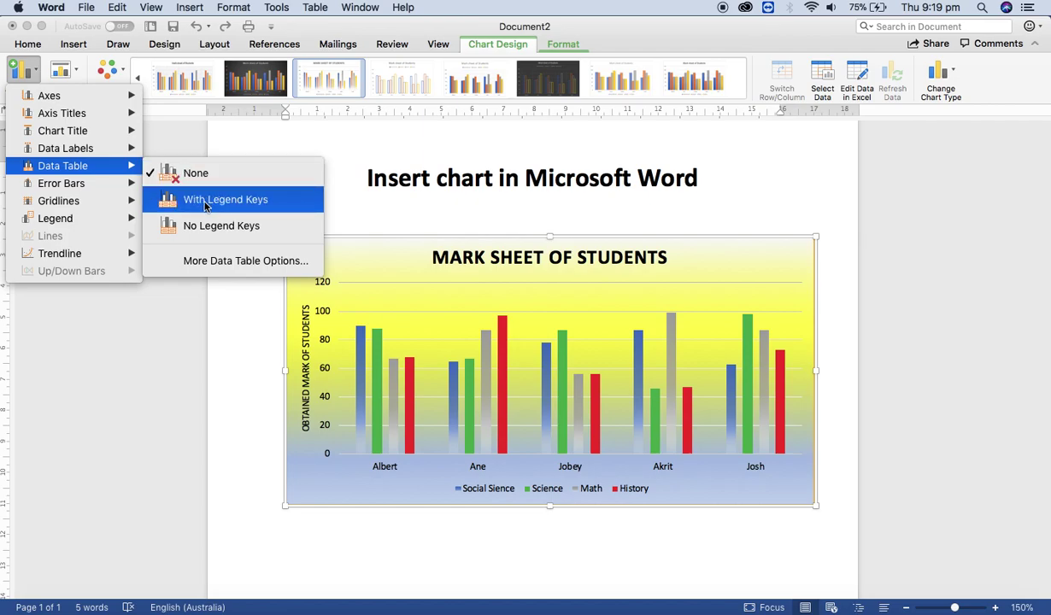
pyautogui.click(205, 201)
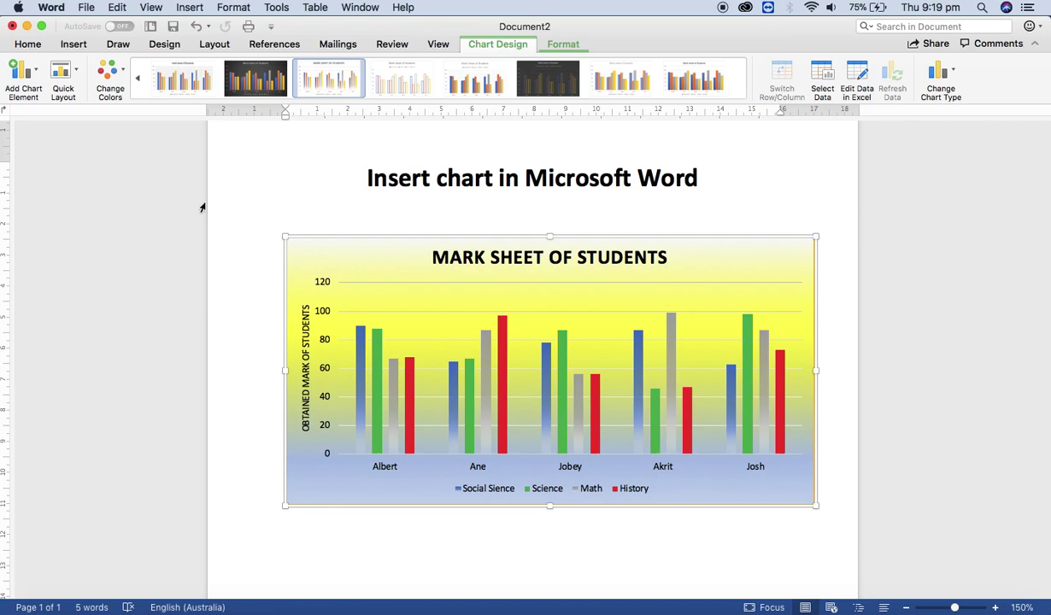
pyautogui.scroll(-5, 389, 262)
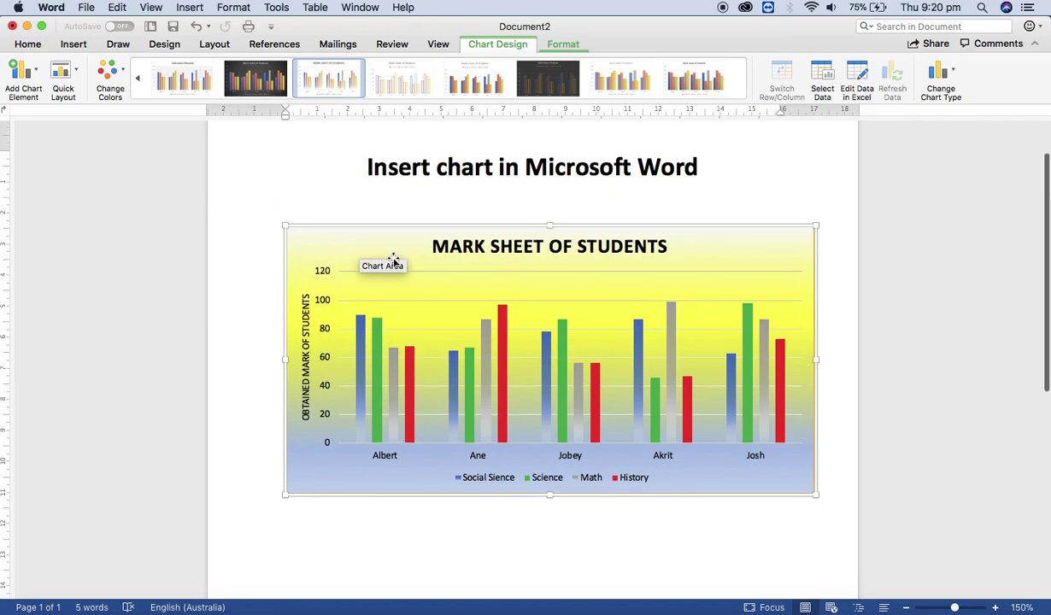
pyautogui.scroll(3, 393, 263)
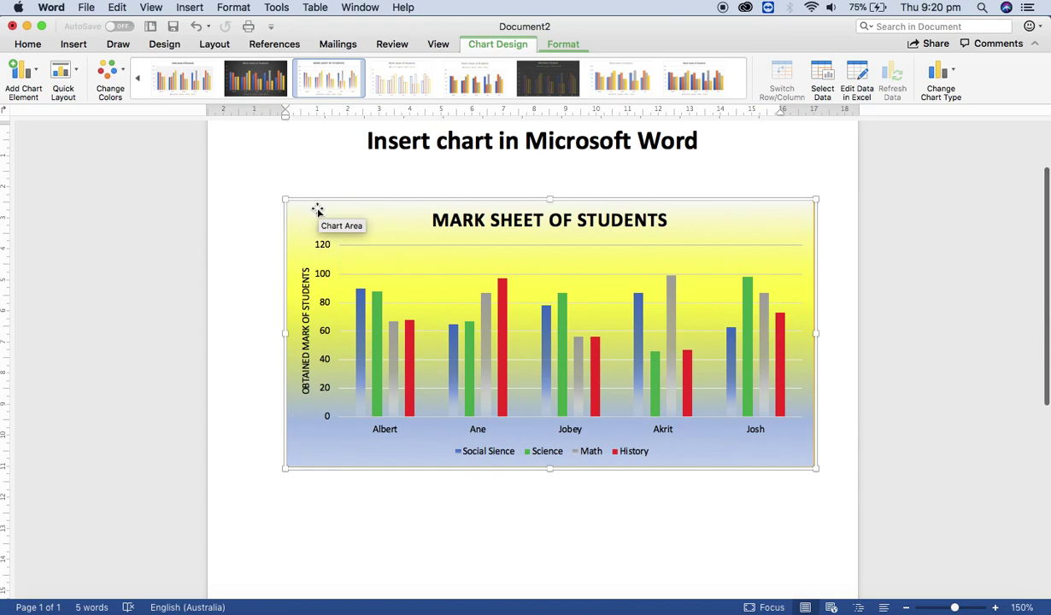
pyautogui.click(22, 70)
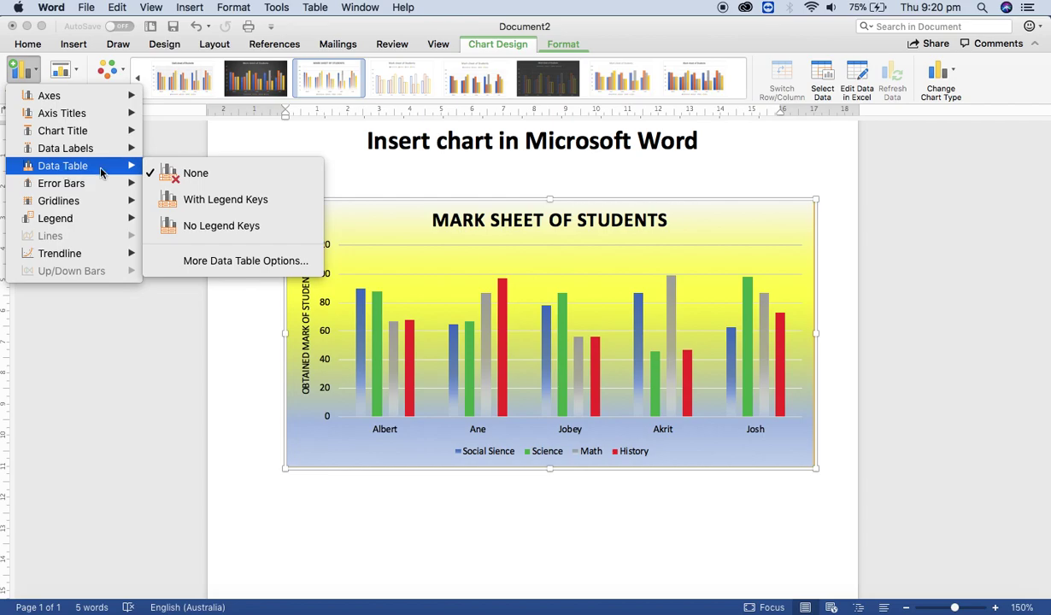
pyautogui.click(200, 205)
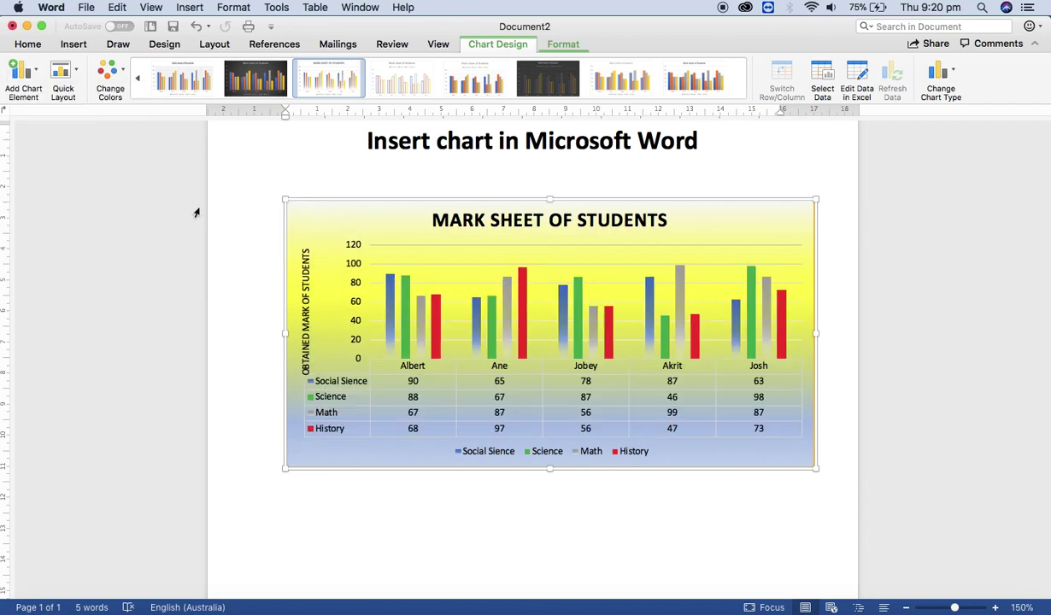
# Step: Remove the data table from the chart by setting it to None
pyautogui.click(38, 70)
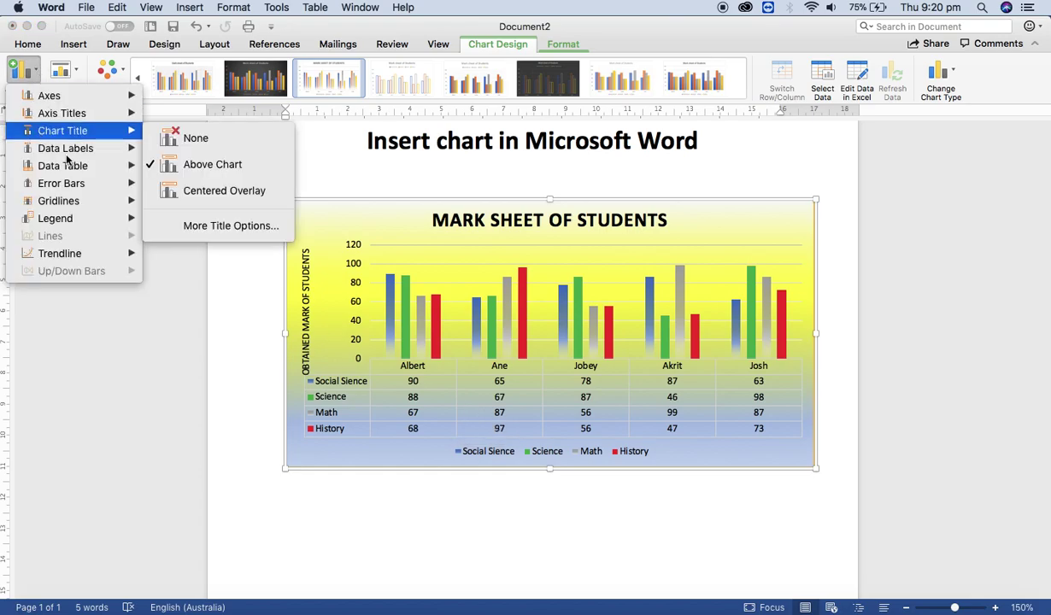
pyautogui.moveTo(74, 168)
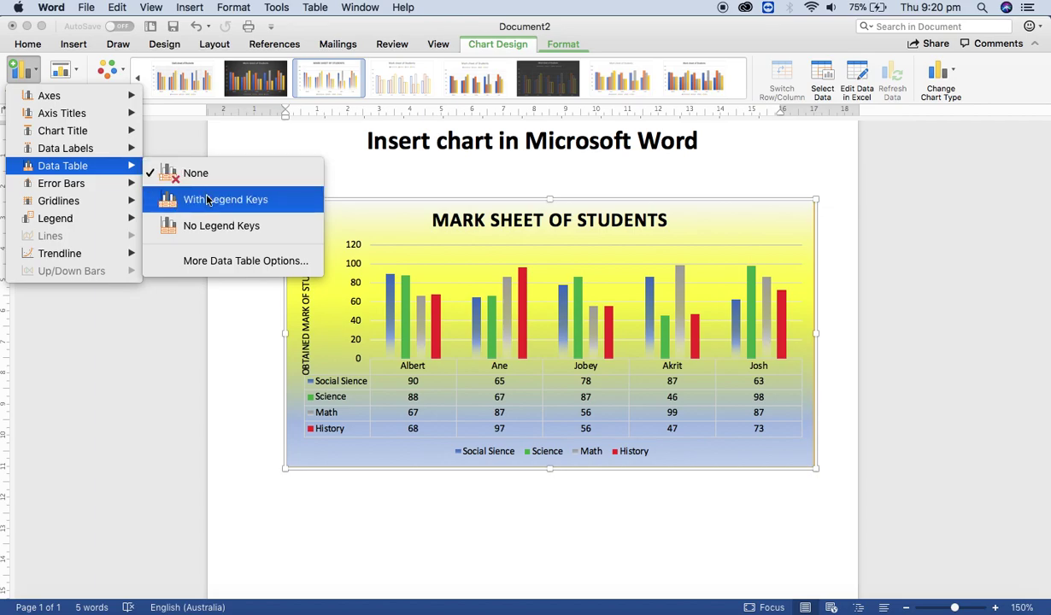
pyautogui.click(171, 174)
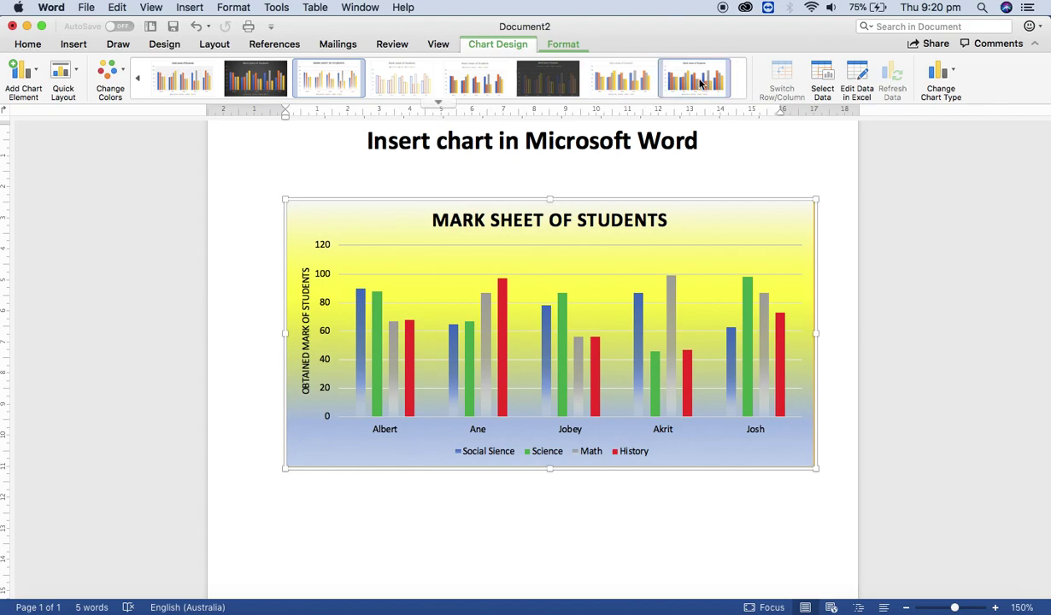
pyautogui.click(572, 48)
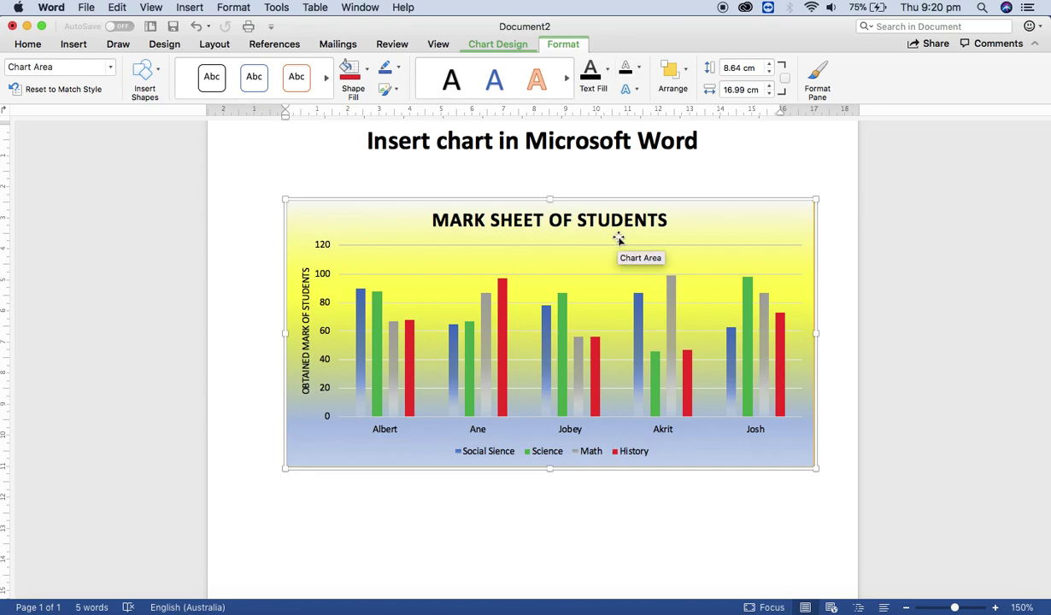
pyautogui.click(687, 75)
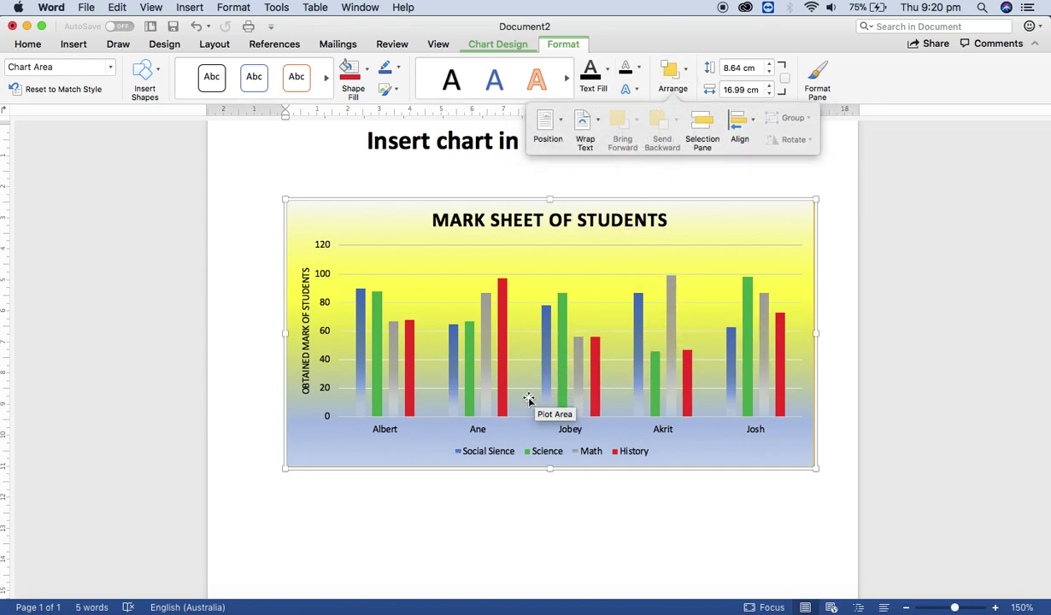
# Step: Insert sample paragraphs on the line below the chart with the =rand() function
pyautogui.click(459, 489)
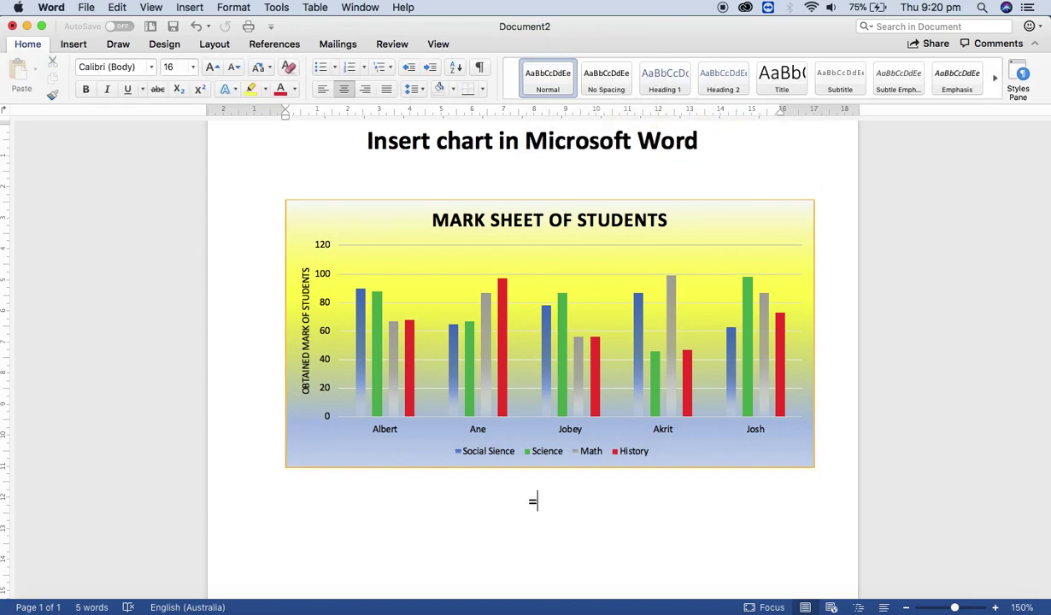
pyautogui.write('=rand()')
pyautogui.press('Return')
pyautogui.scroll(10, 453, 346)
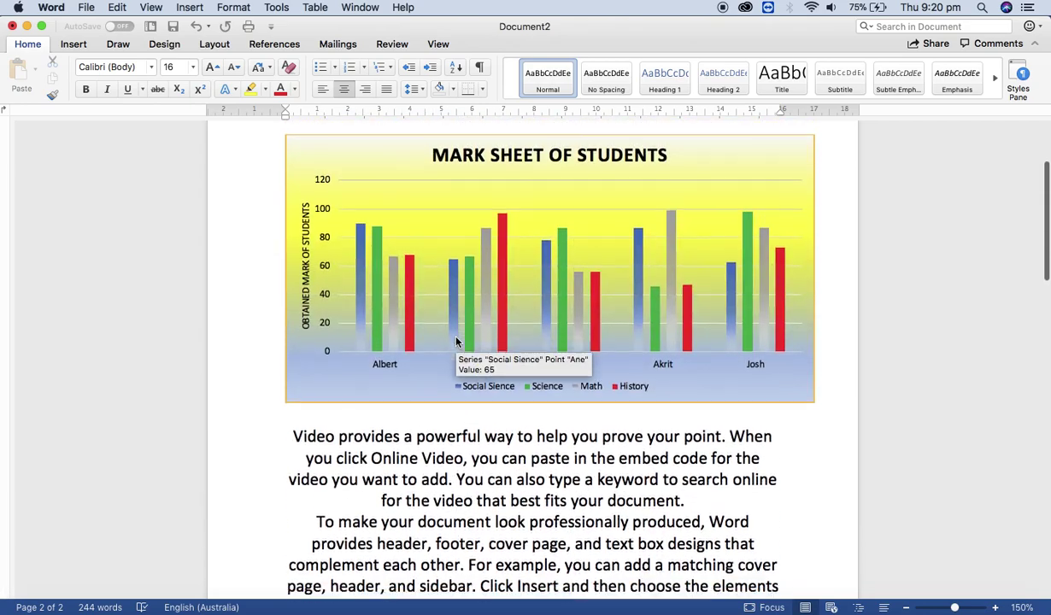
# Step: Shrink the chart from its corner to about 5.6 cm high and 9.1 cm wide
pyautogui.scroll(-2, 457, 342)
pyautogui.click(402, 295)
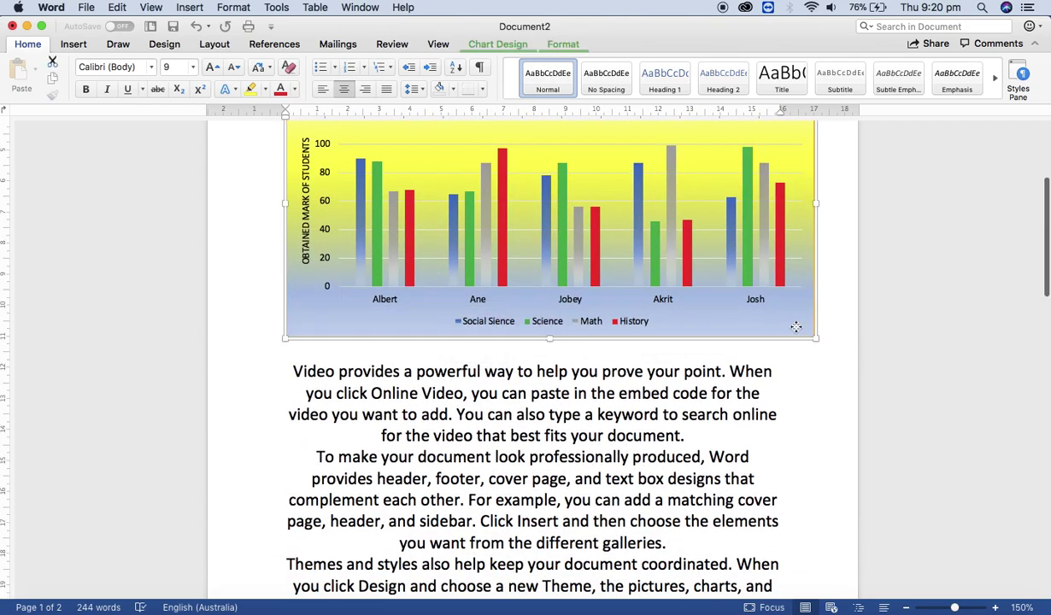
pyautogui.moveTo(816, 338); pyautogui.dragTo(570, 244)
pyautogui.scroll(5, 613, 283)
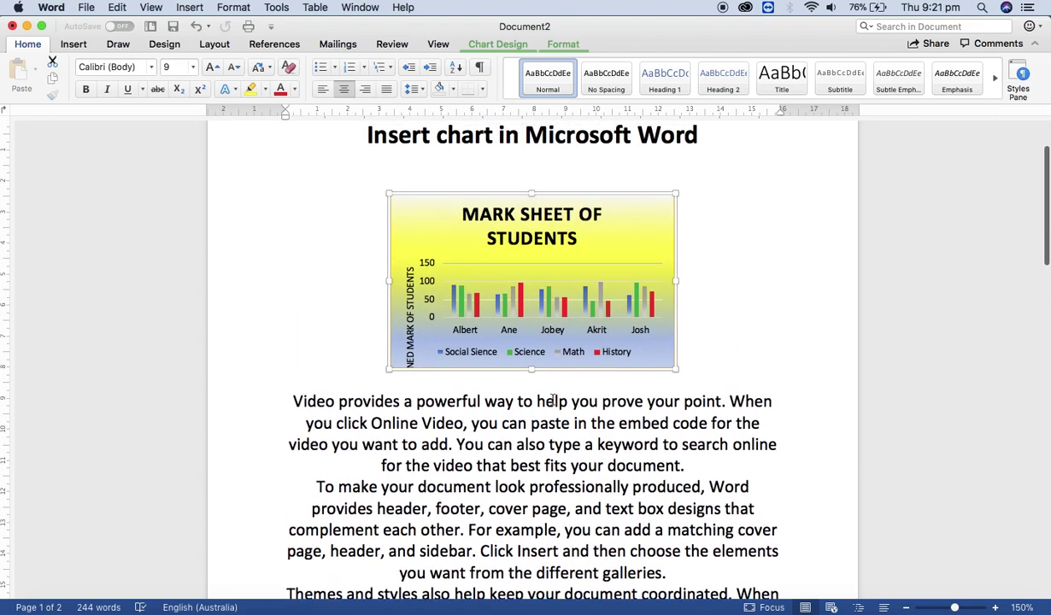
# Step: Set the chart's text wrapping to Behind Text
pyautogui.click(566, 46)
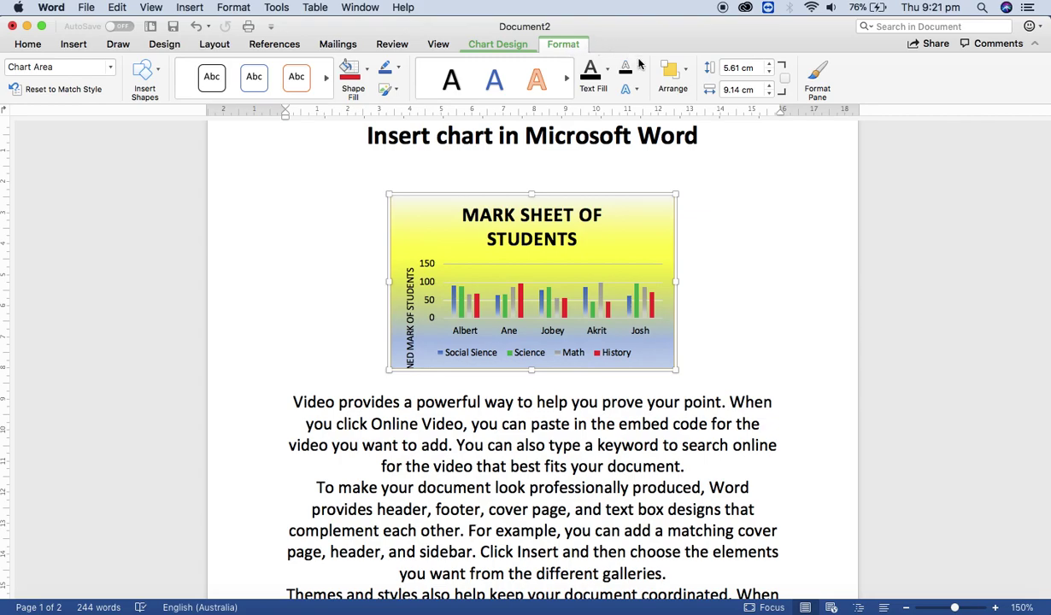
pyautogui.click(687, 71)
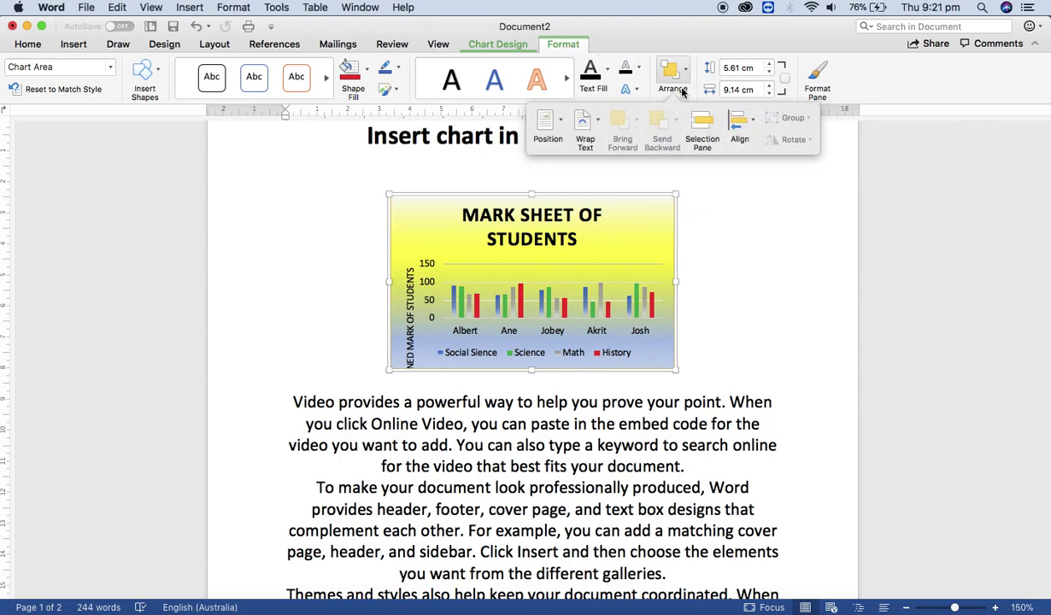
pyautogui.click(597, 124)
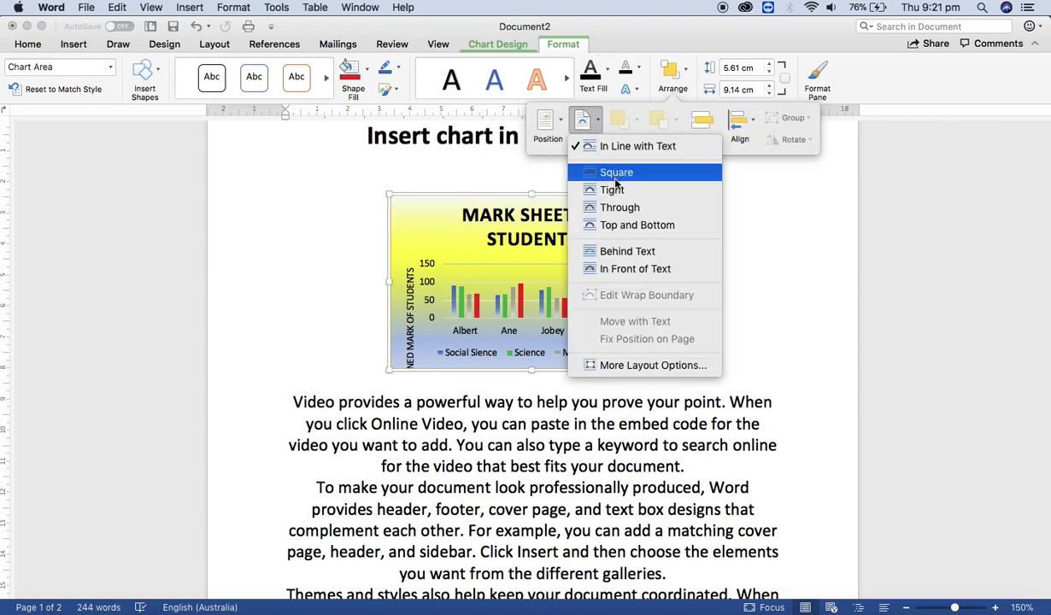
pyautogui.click(612, 251)
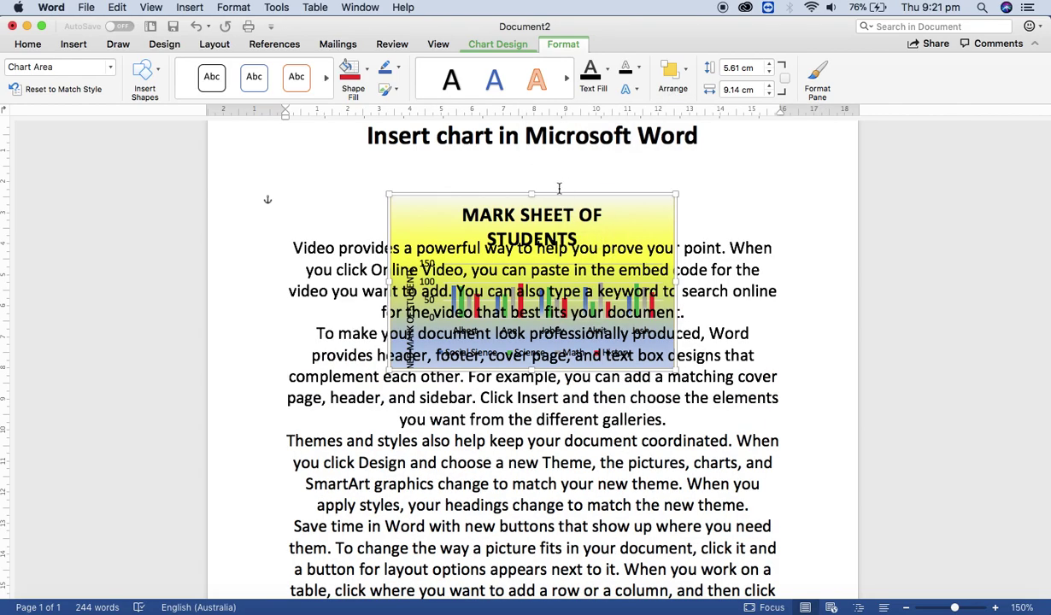
# Step: Change the chart's text wrapping to Through and deselect the chart
pyautogui.click(689, 82)
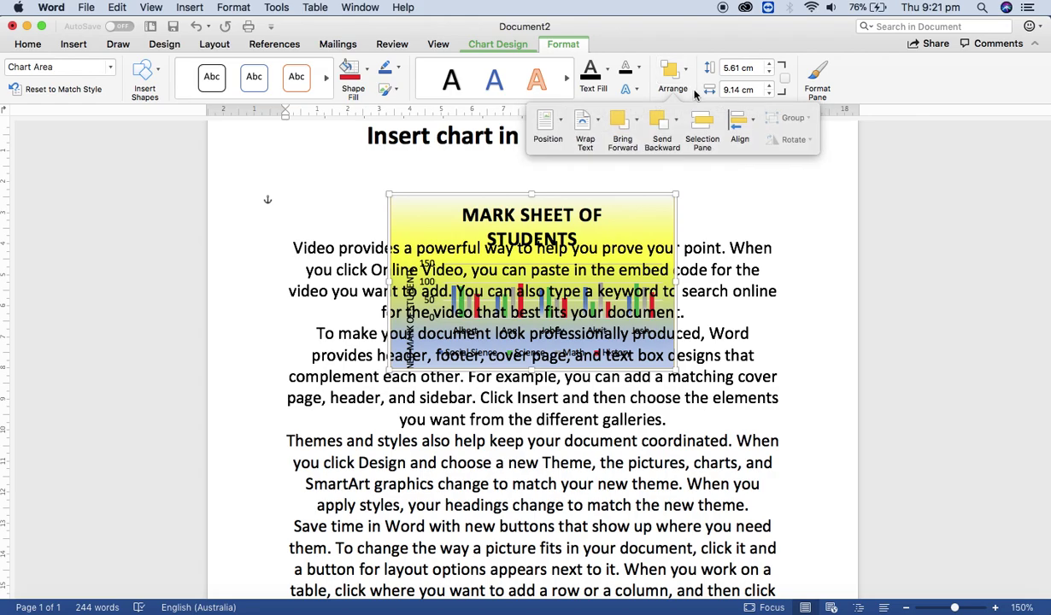
pyautogui.click(599, 122)
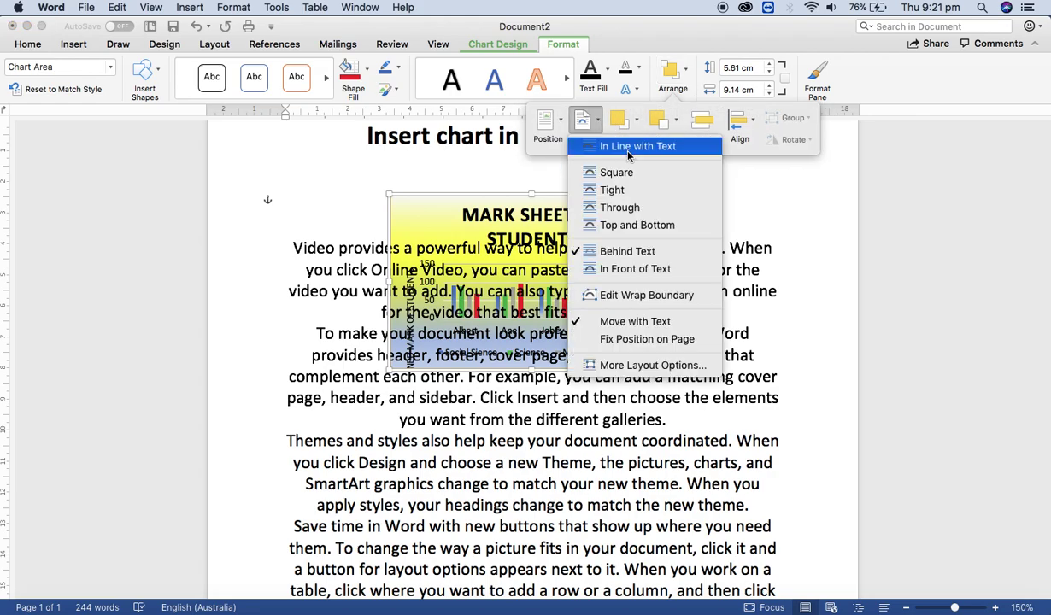
pyautogui.click(621, 208)
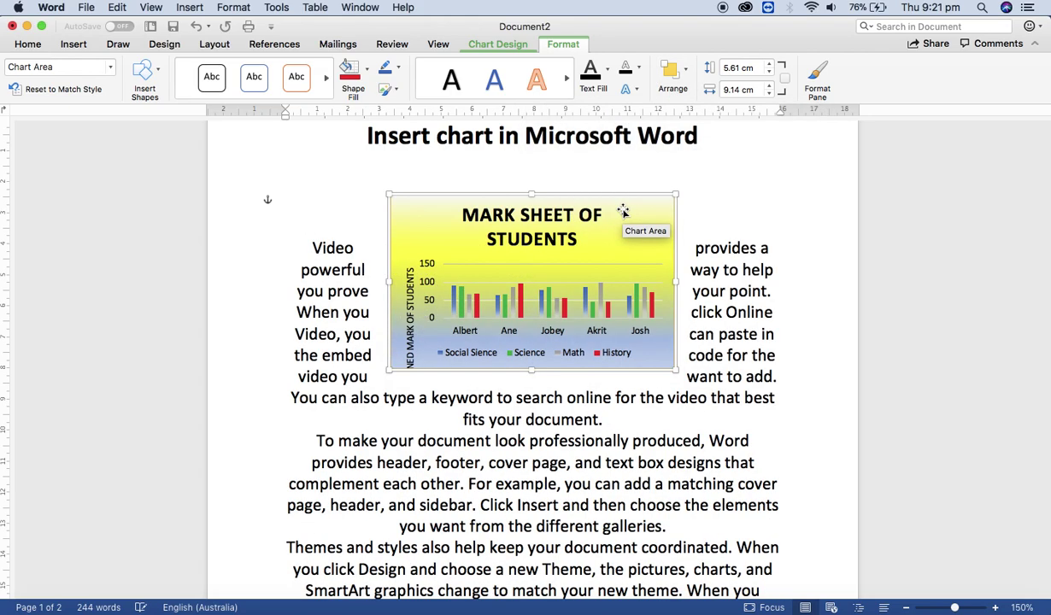
pyautogui.click(621, 481)
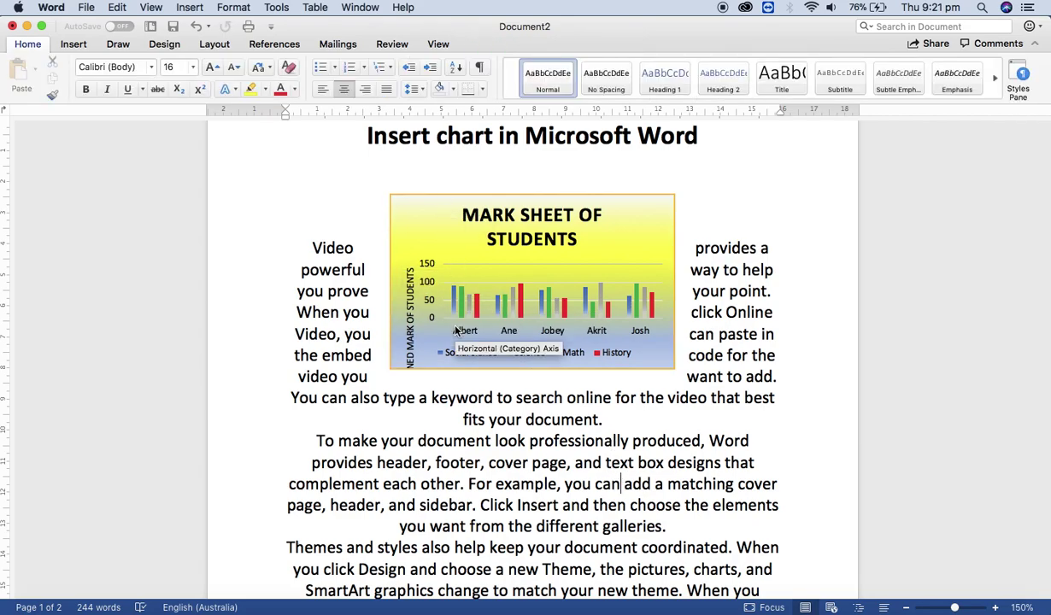
pyautogui.click(436, 234)
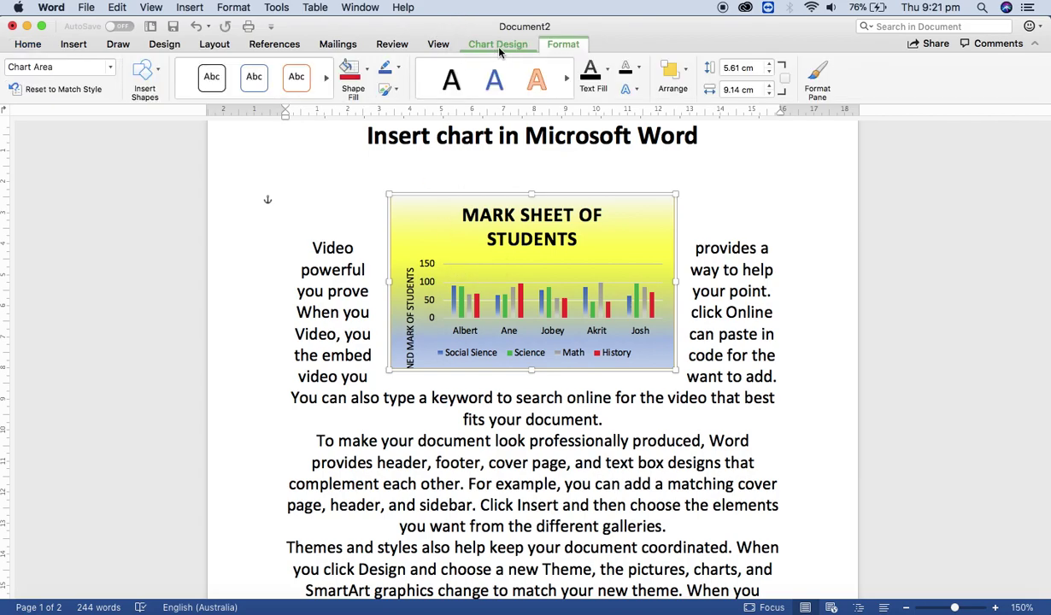
pyautogui.click(501, 46)
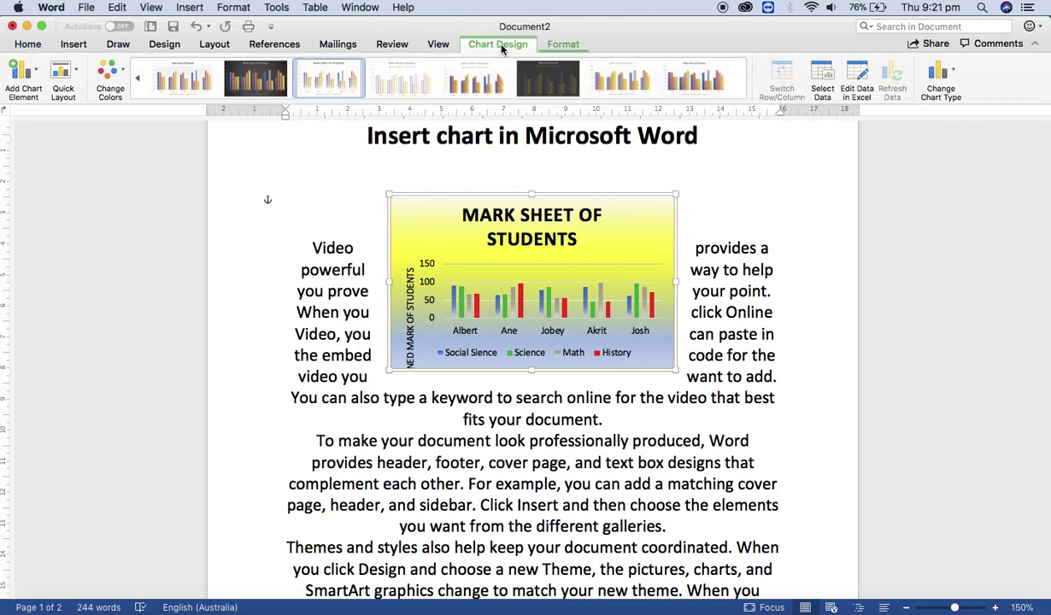
pyautogui.click(556, 44)
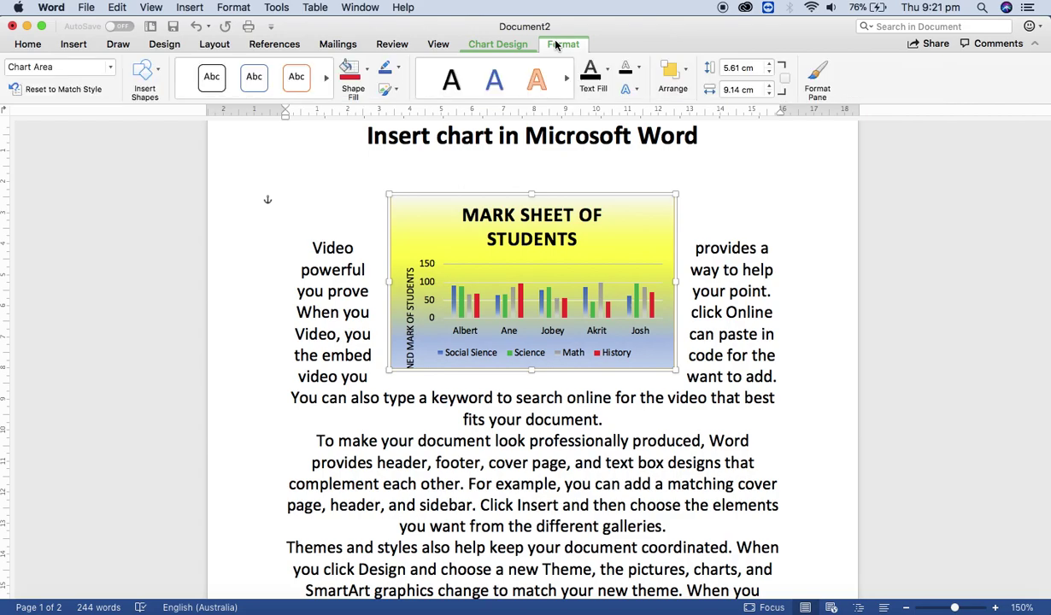
pyautogui.click(688, 77)
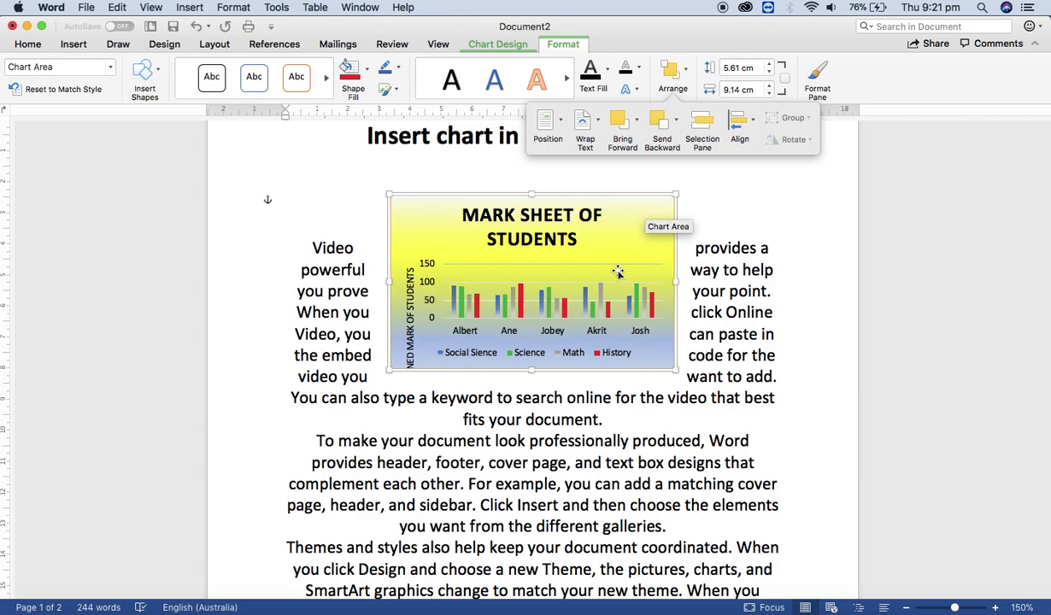
pyautogui.click(528, 412)
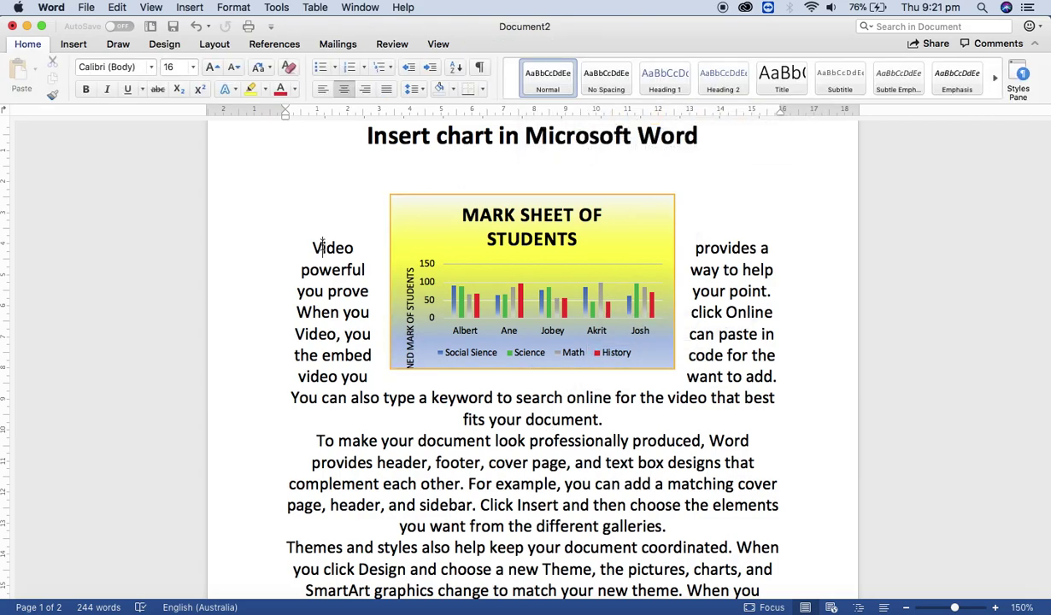
# Step: Draw a rectangle about 5.4 cm high and 6.8 cm wide, overlapping the left part of the chart
pyautogui.click(83, 49)
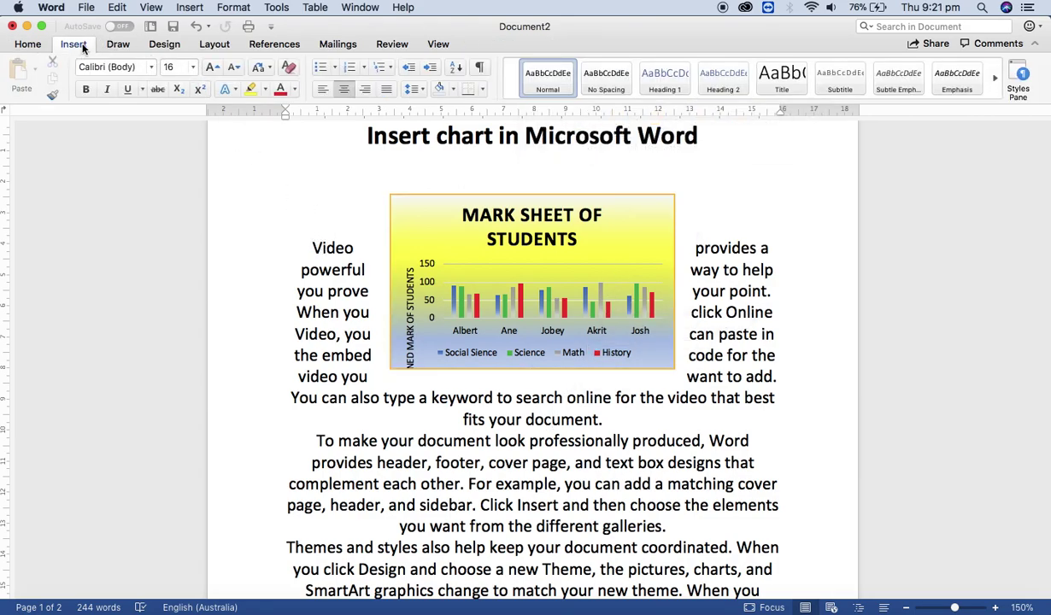
pyautogui.click(202, 75)
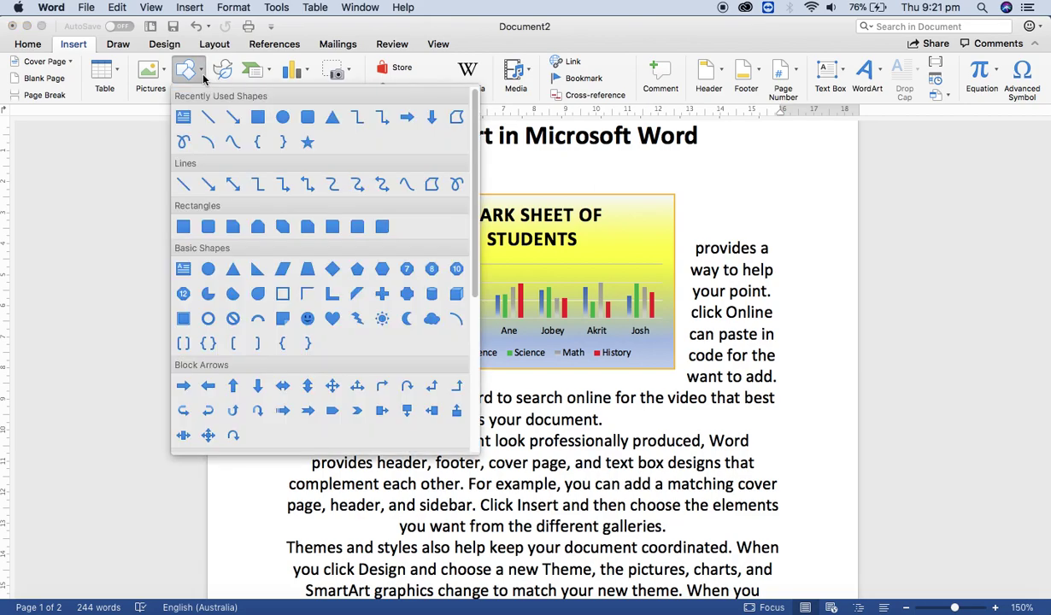
pyautogui.click(257, 117)
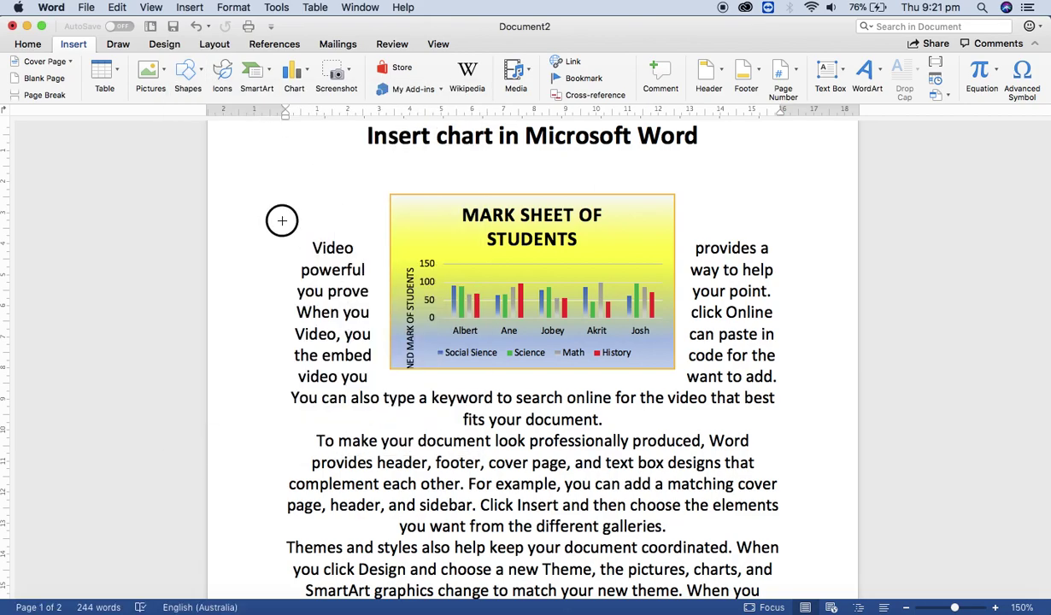
pyautogui.moveTo(276, 220); pyautogui.dragTo(489, 386)
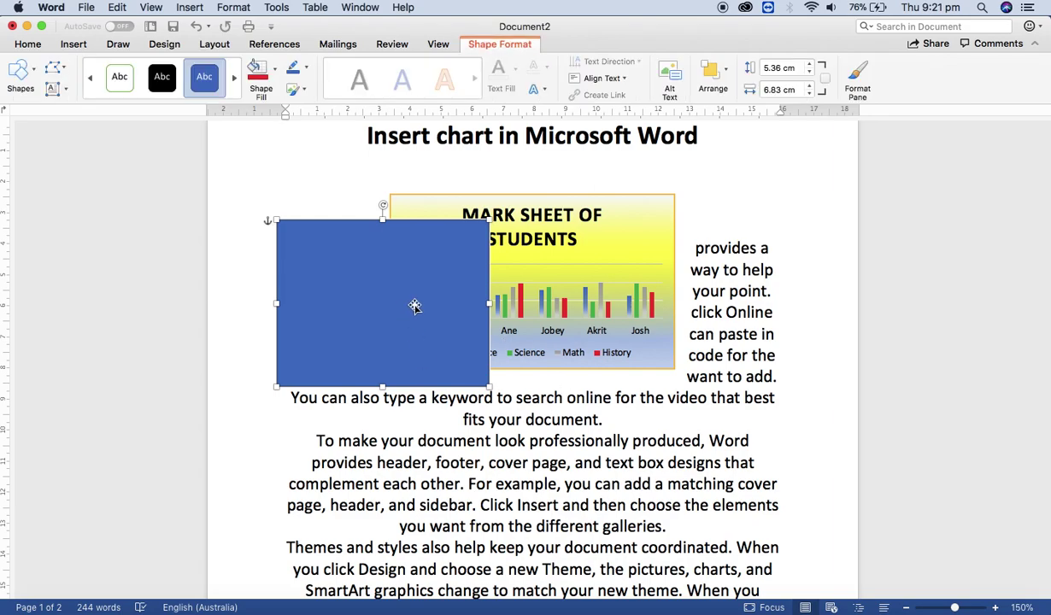
pyautogui.click(636, 223)
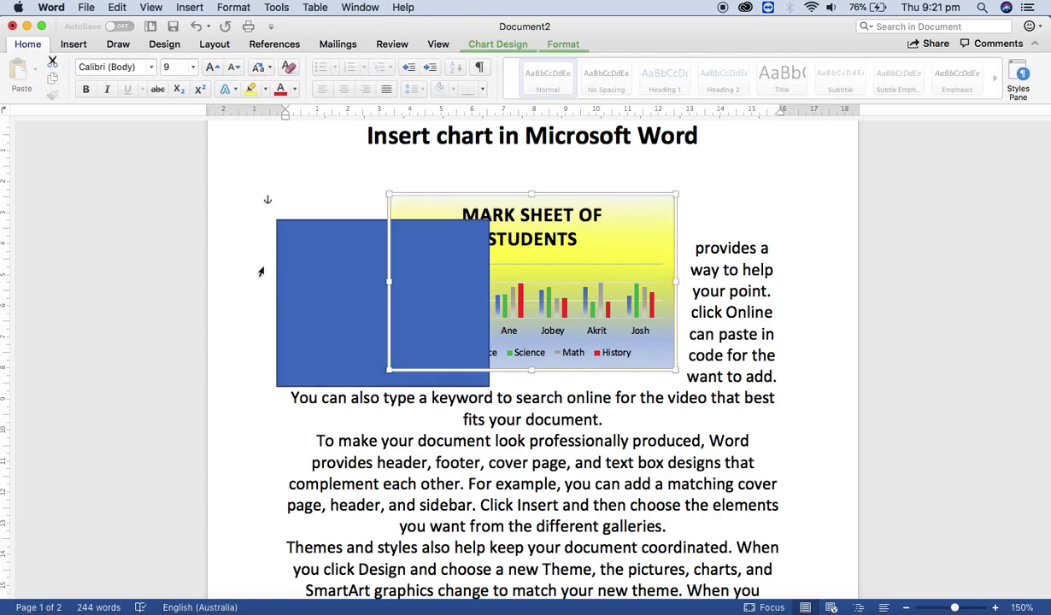
pyautogui.click(300, 265)
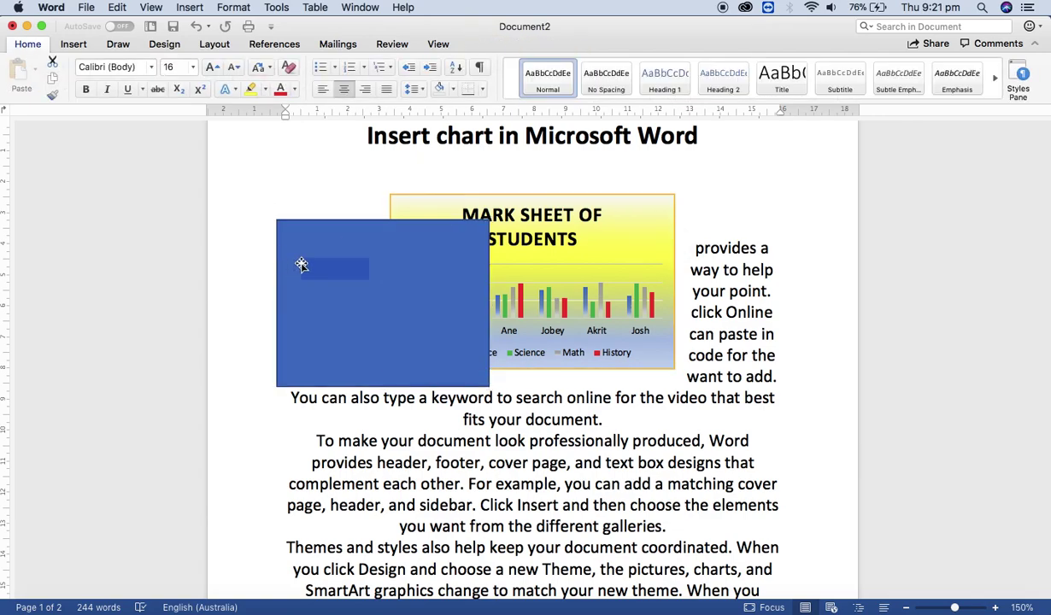
pyautogui.click(645, 206)
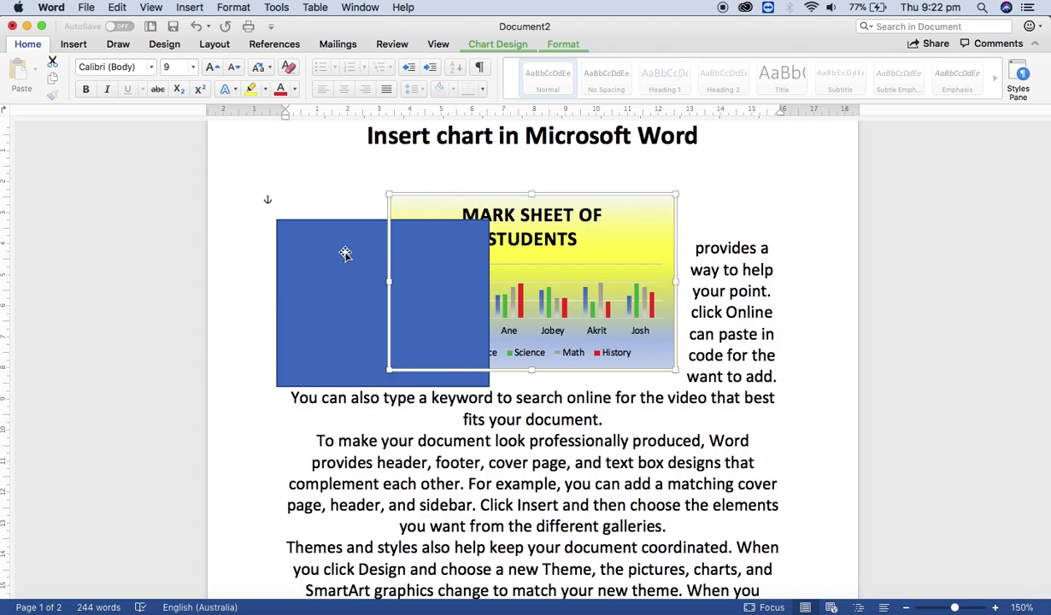
pyautogui.click(317, 257)
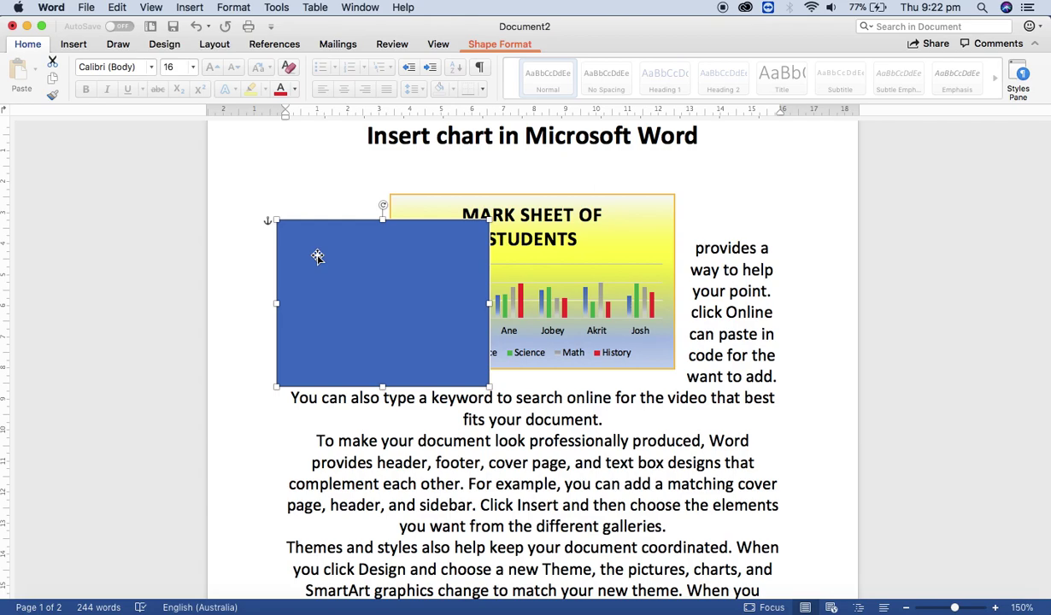
# Step: Bring the chart to the front of the overlapping blue rectangle and deselect it
pyautogui.click(662, 208)
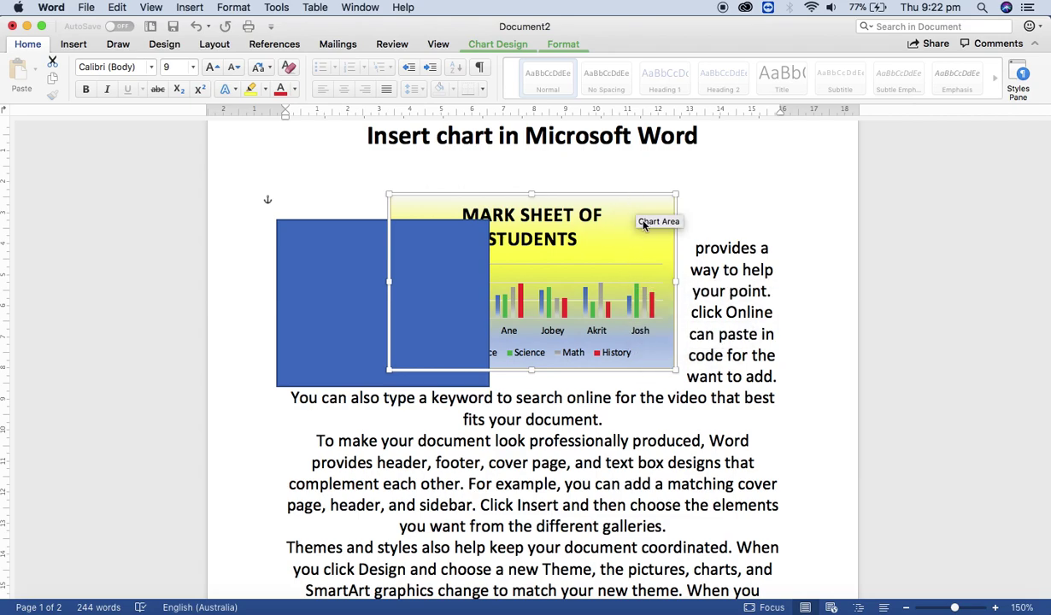
pyautogui.click(564, 44)
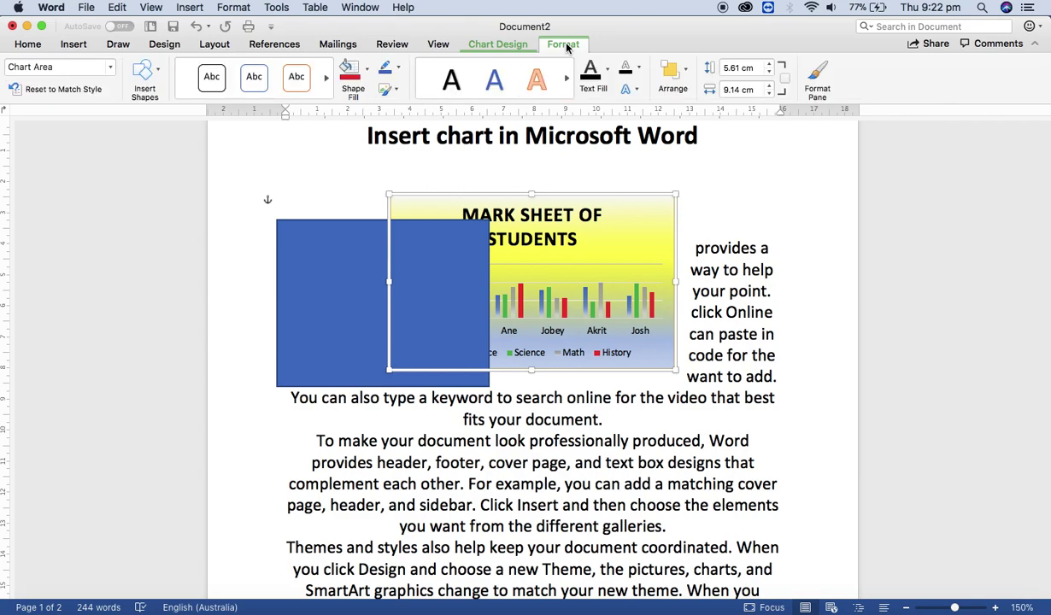
pyautogui.click(683, 76)
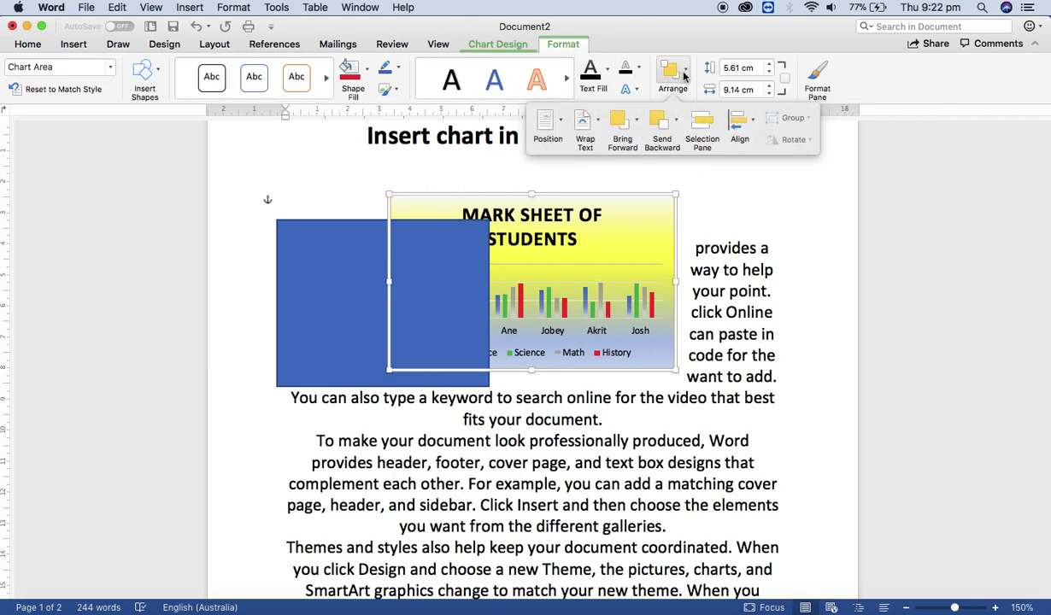
pyautogui.click(638, 122)
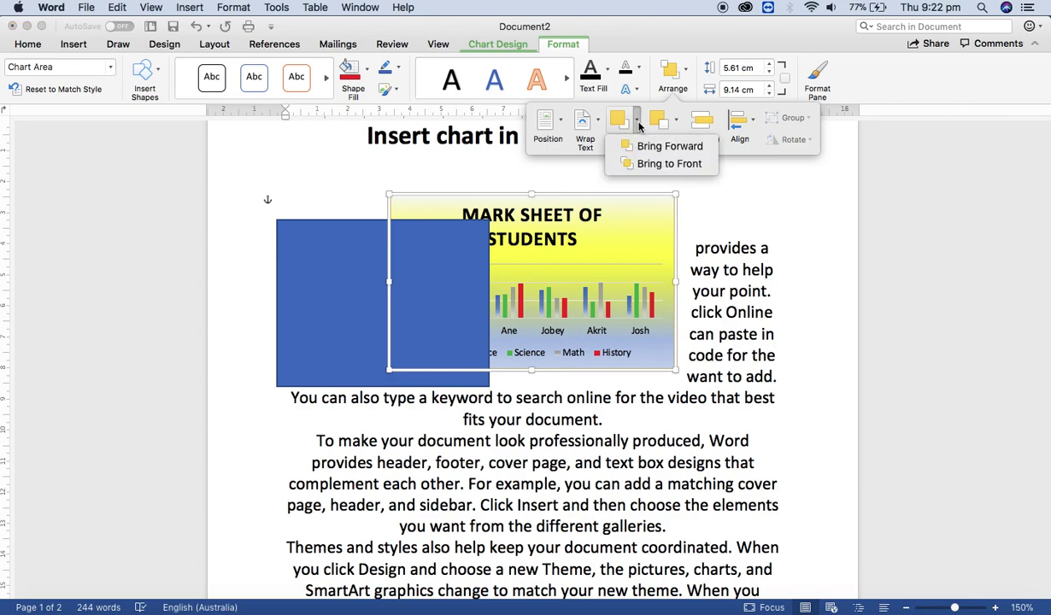
pyautogui.click(684, 164)
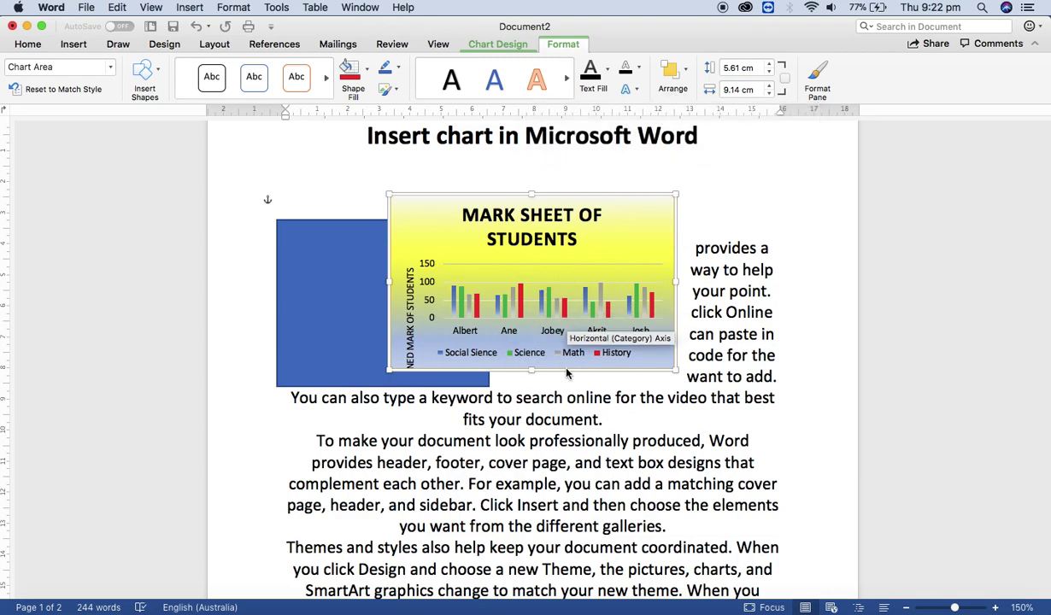
pyautogui.click(564, 507)
pyautogui.scroll(-1, 564, 513)
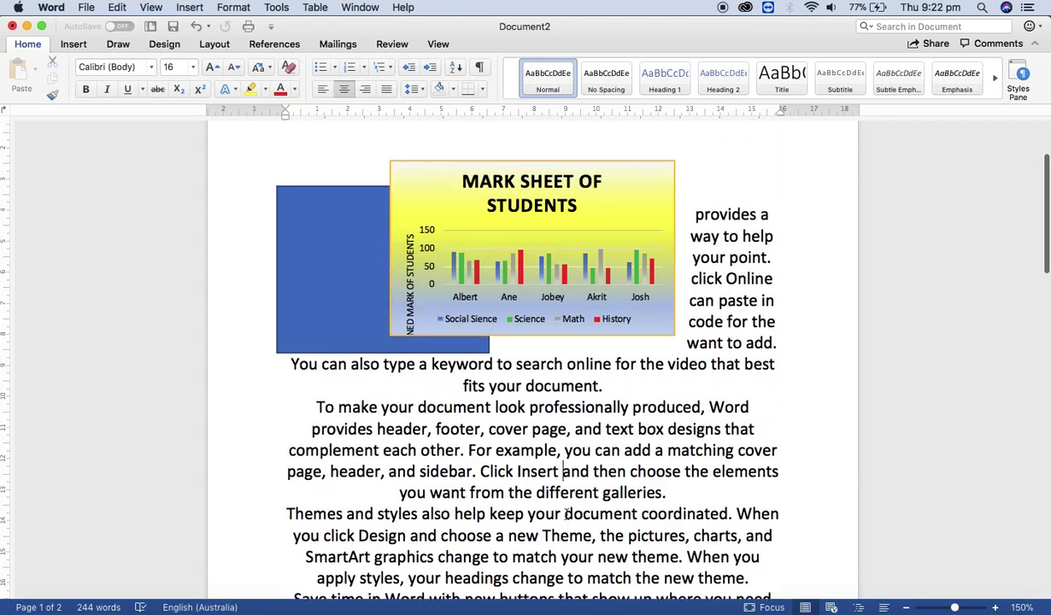
pyautogui.scroll(4, 564, 513)
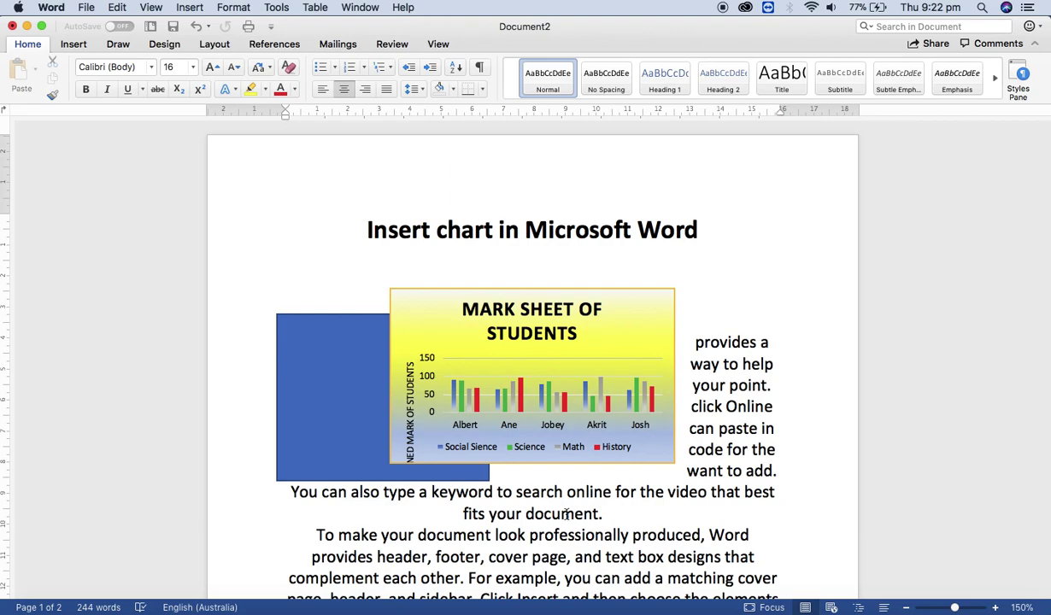